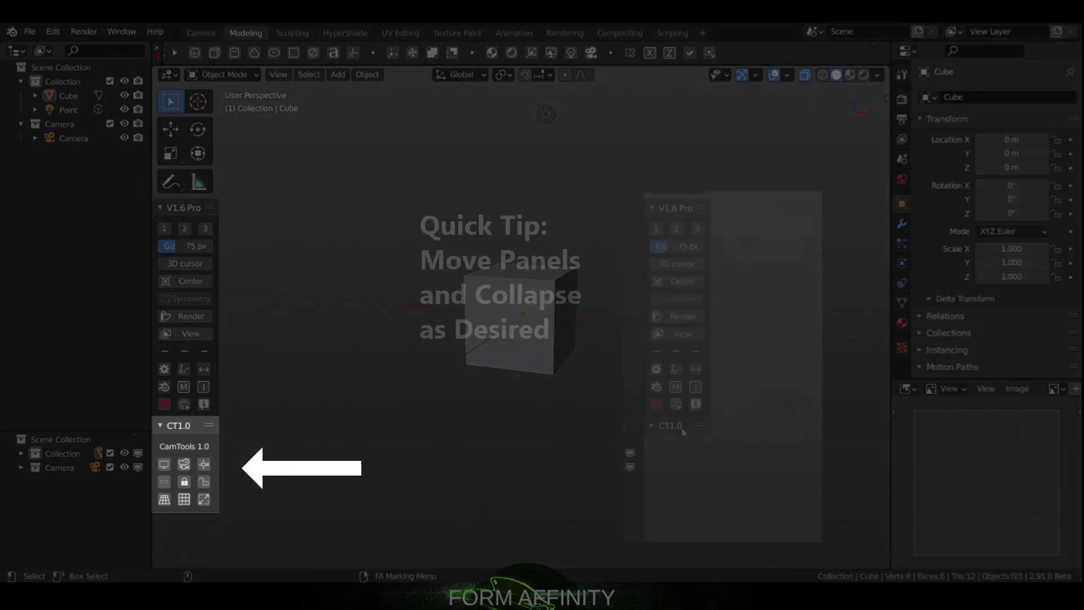
Collapse the CamTools panel so only its CT1.0 header shows in the sidebar
left_click(675, 425)
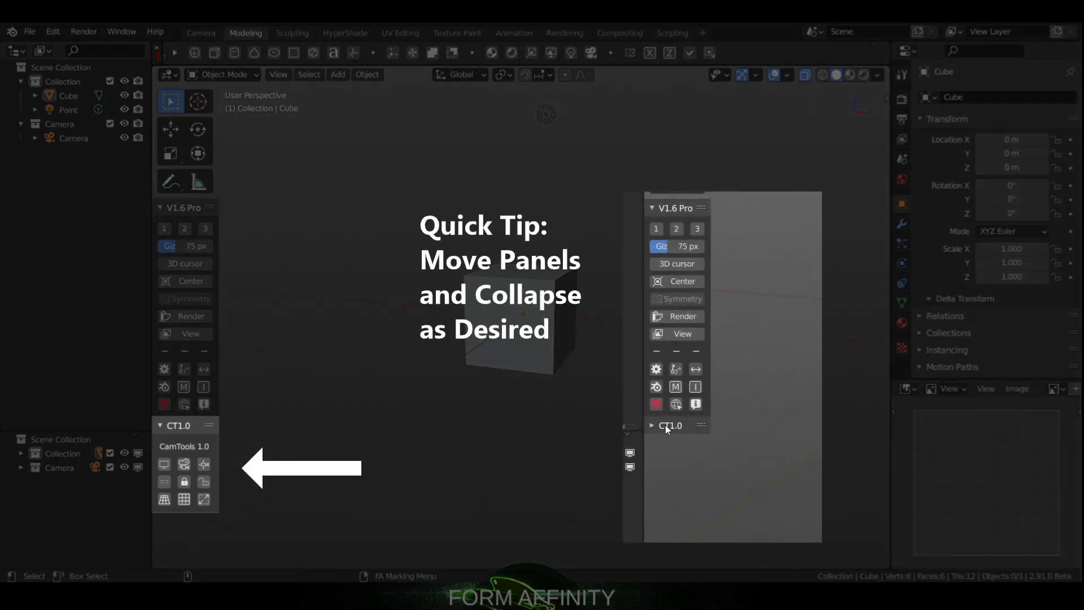
Collapse the V1.6 Pro panel and enter camera view twice, orbiting out in between
left_click(654, 209)
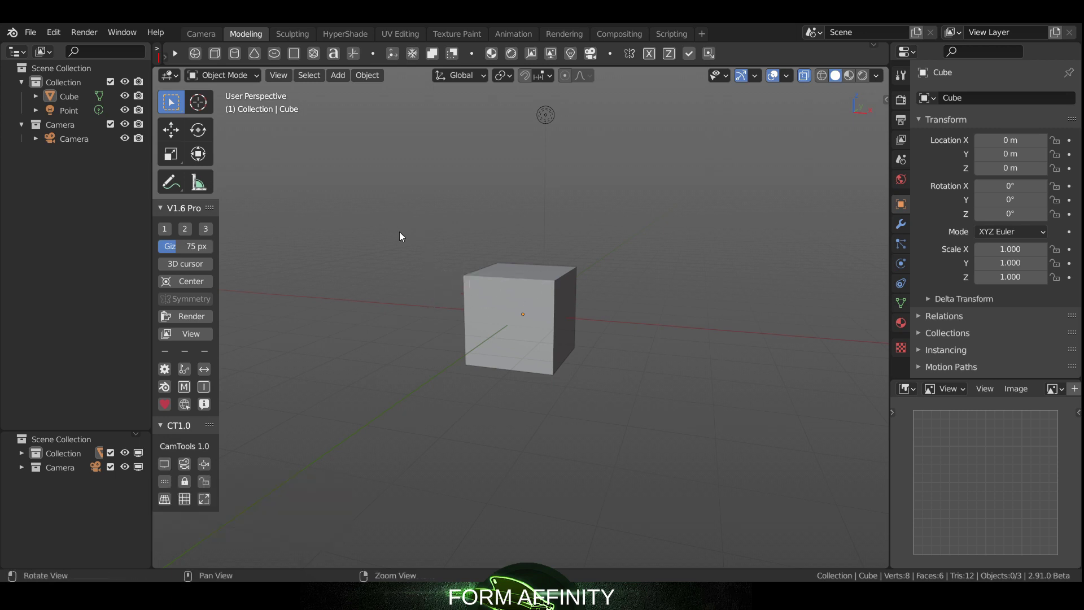
middle_click_drag(399, 233, 442, 250)
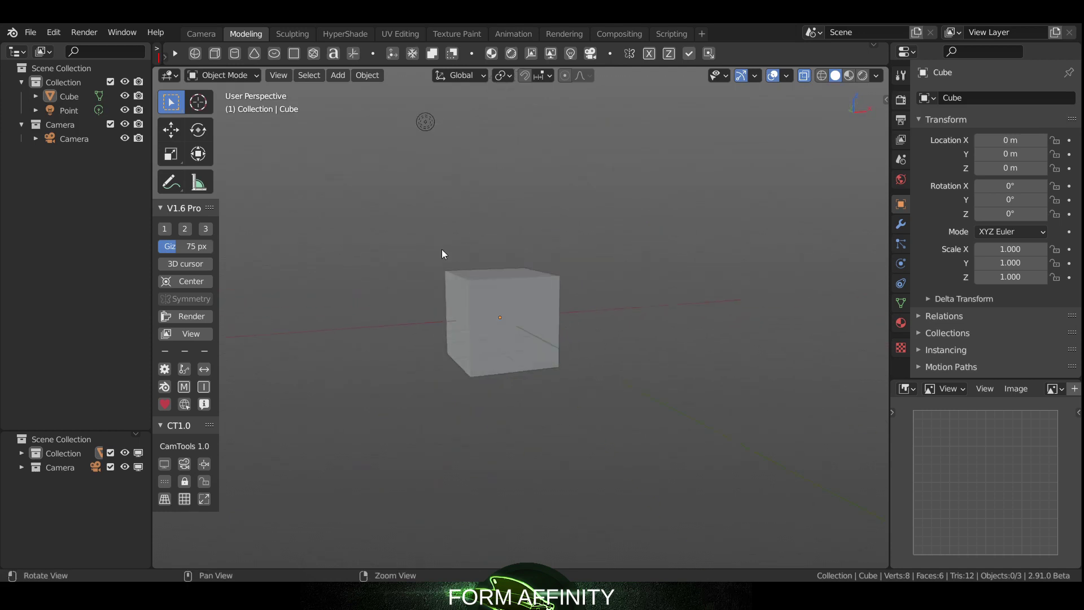
left_click(164, 465)
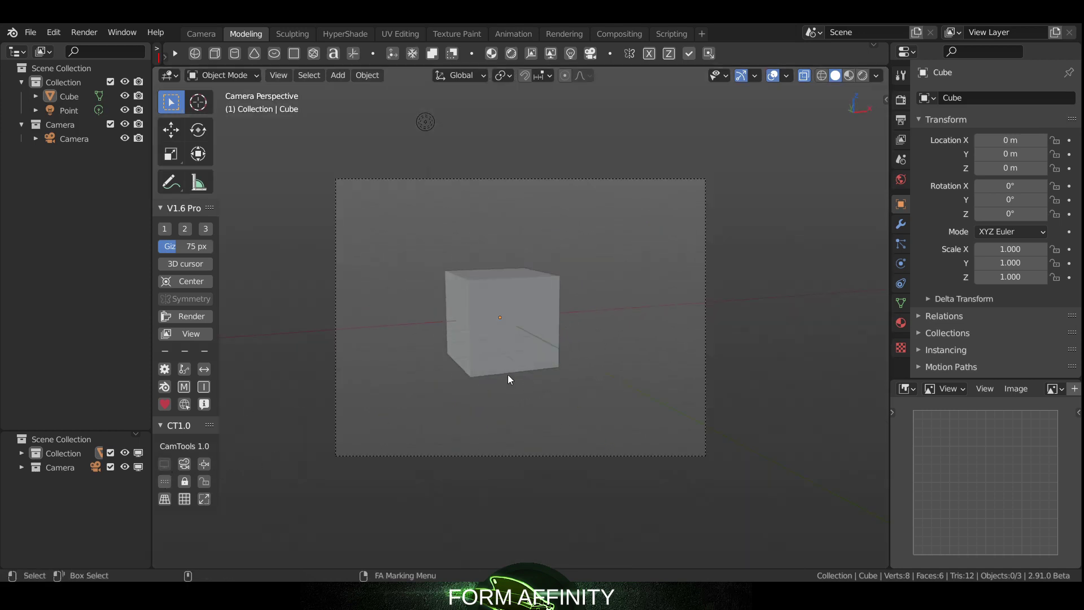
middle_click_drag(508, 379, 476, 321)
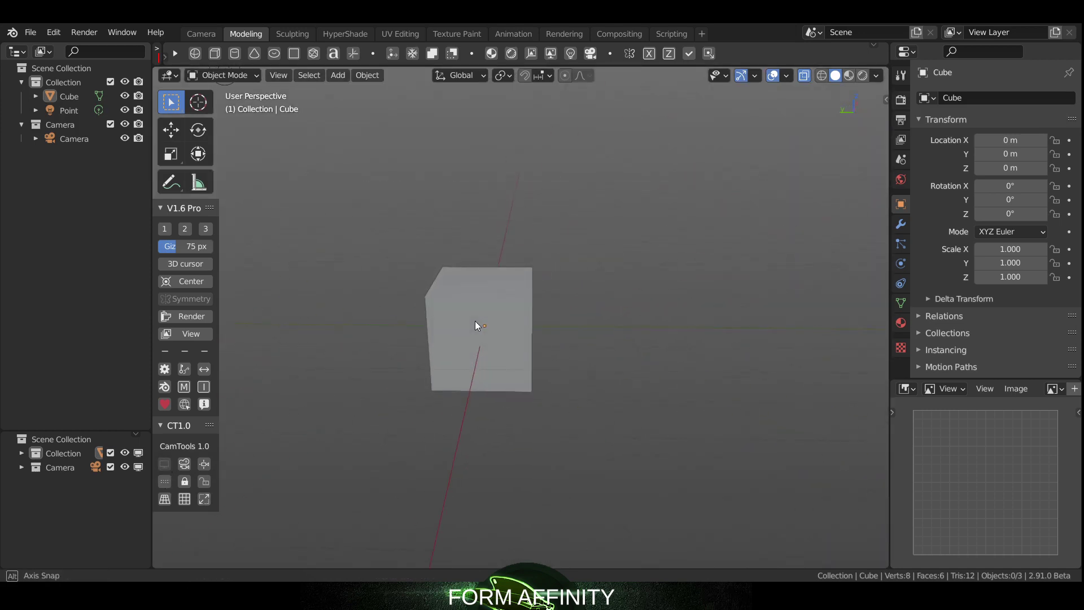
left_click(165, 465)
Toggle the CamTools View Camera on and off repeatedly, ending in free user perspective
middle_click_drag(614, 341, 594, 309)
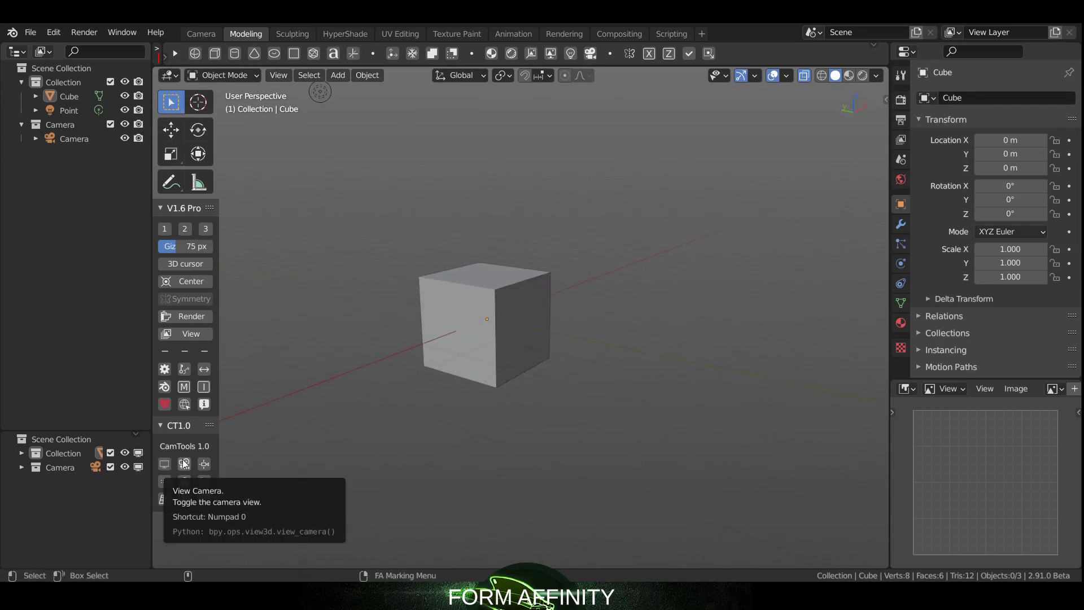
left_click(184, 464)
left_click(184, 464)
left_click(185, 464)
left_click(184, 464)
left_click(184, 463)
left_click(185, 464)
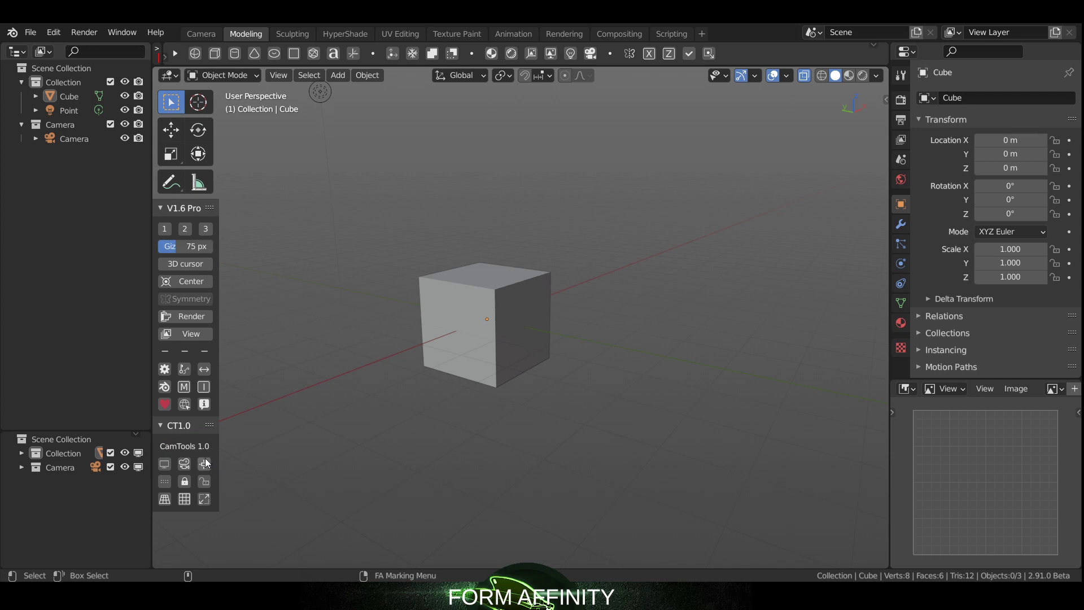
Enter camera view, lock the camera to the view, and orbit to a three-quarter cube framing
left_click(183, 465)
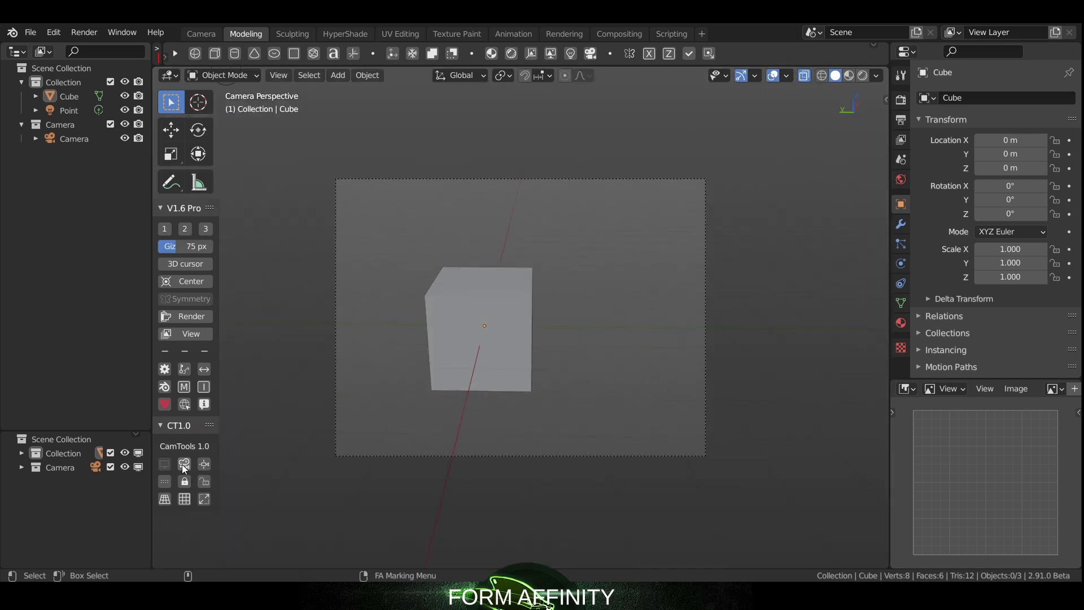
left_click(207, 467)
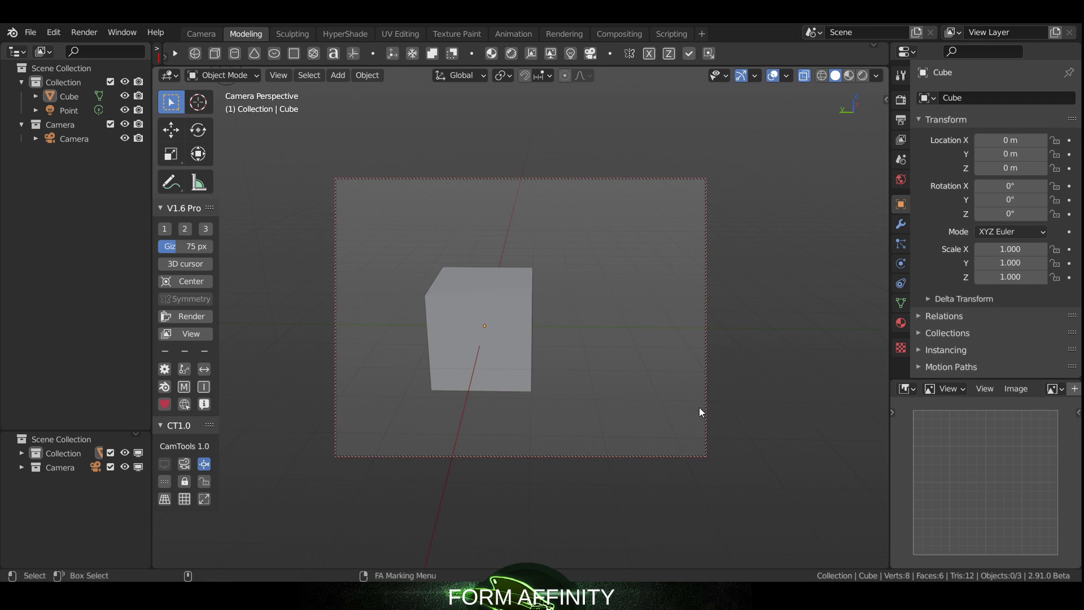
left_click(205, 464)
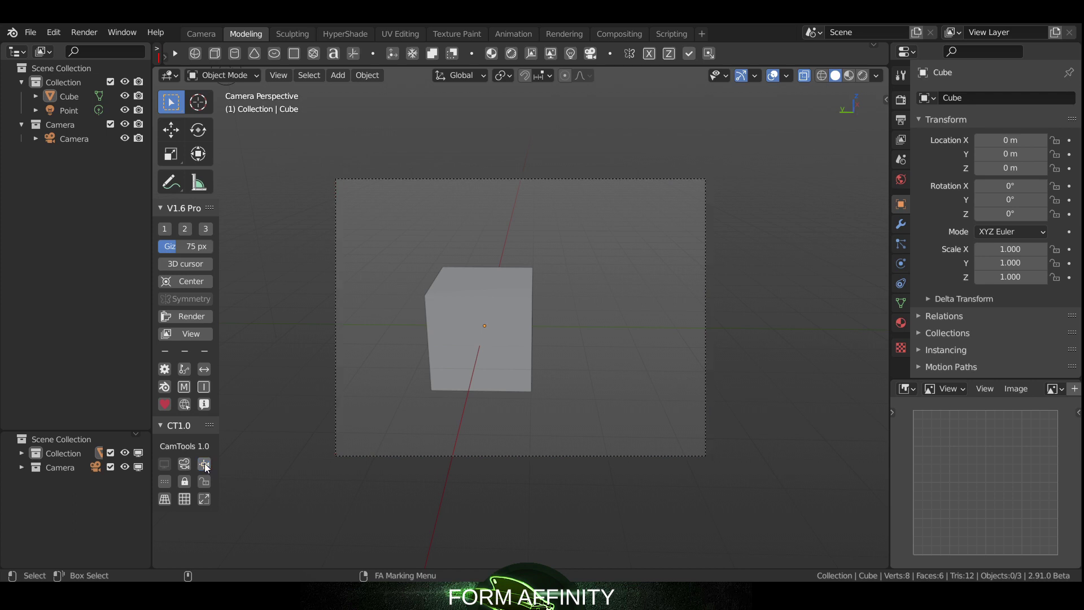
left_click(204, 464)
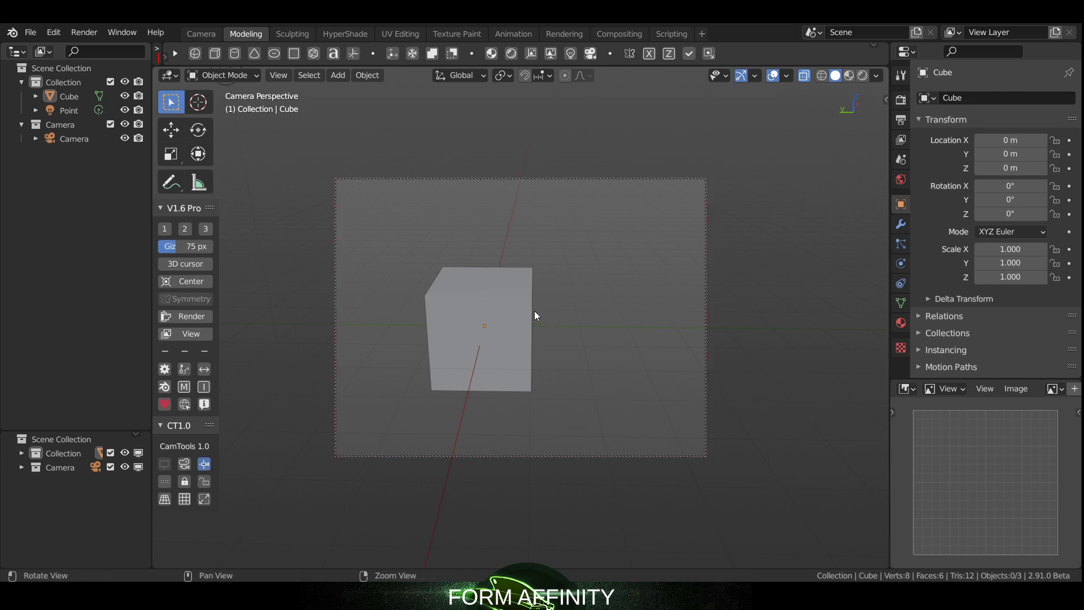
middle_click_drag(528, 313, 485, 339)
middle_click_drag(411, 306, 452, 299)
middle_click_drag(551, 284, 499, 308)
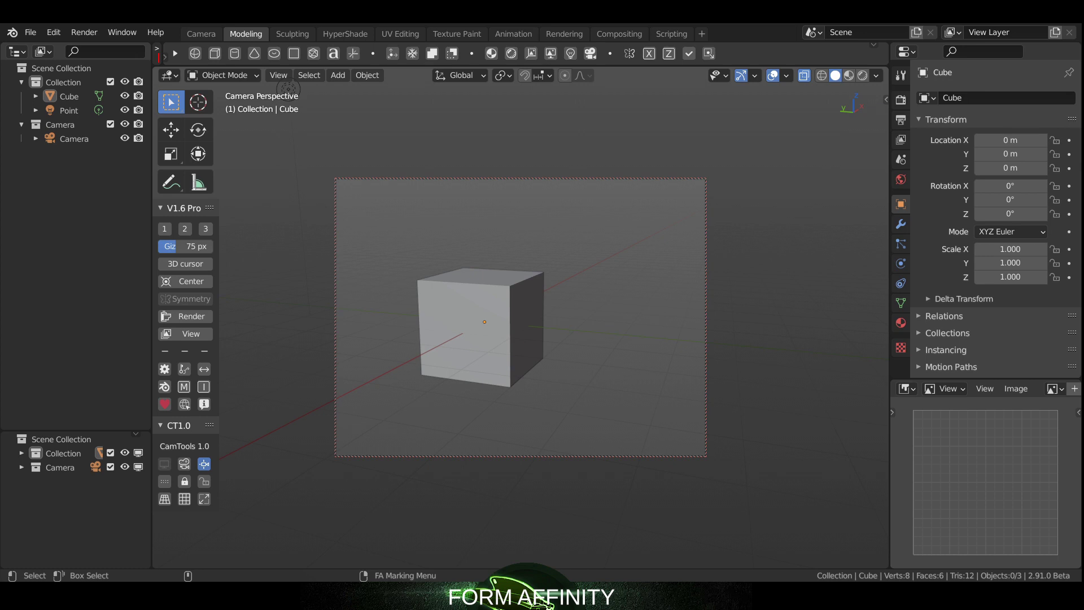
Orbit out to see the camera object, return to camera view and release the lock
middle_click_drag(184, 464, 304, 462)
middle_click_drag(608, 388, 390, 296)
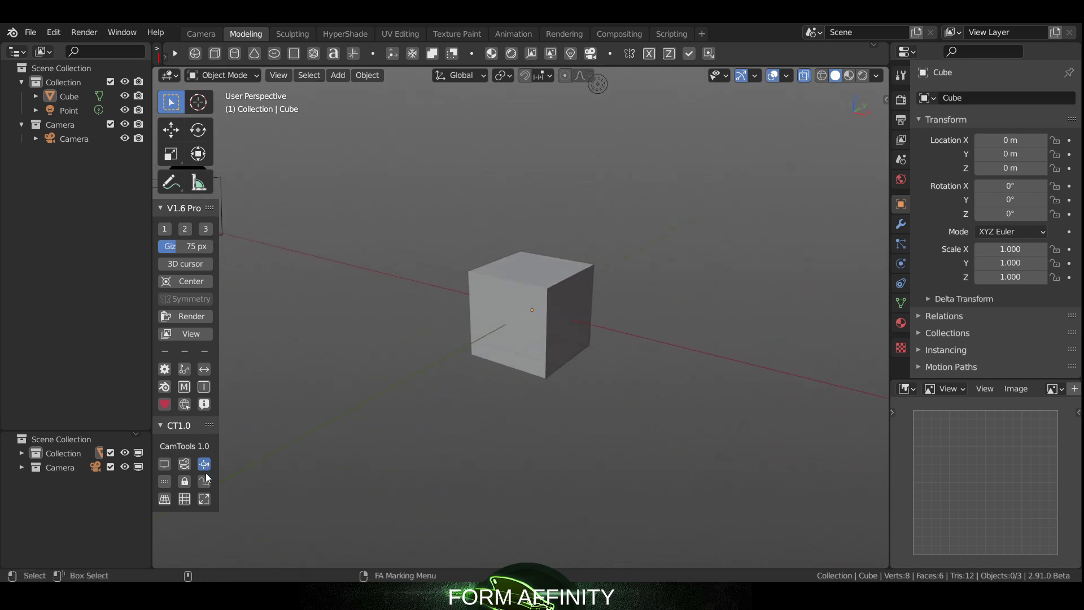
left_click(184, 464)
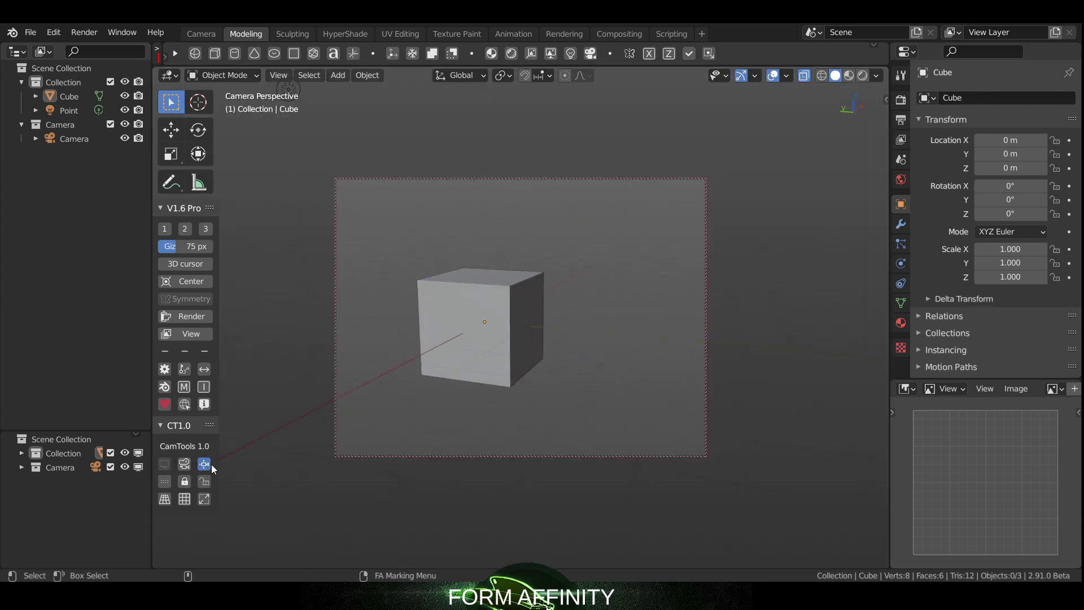
left_click(205, 464)
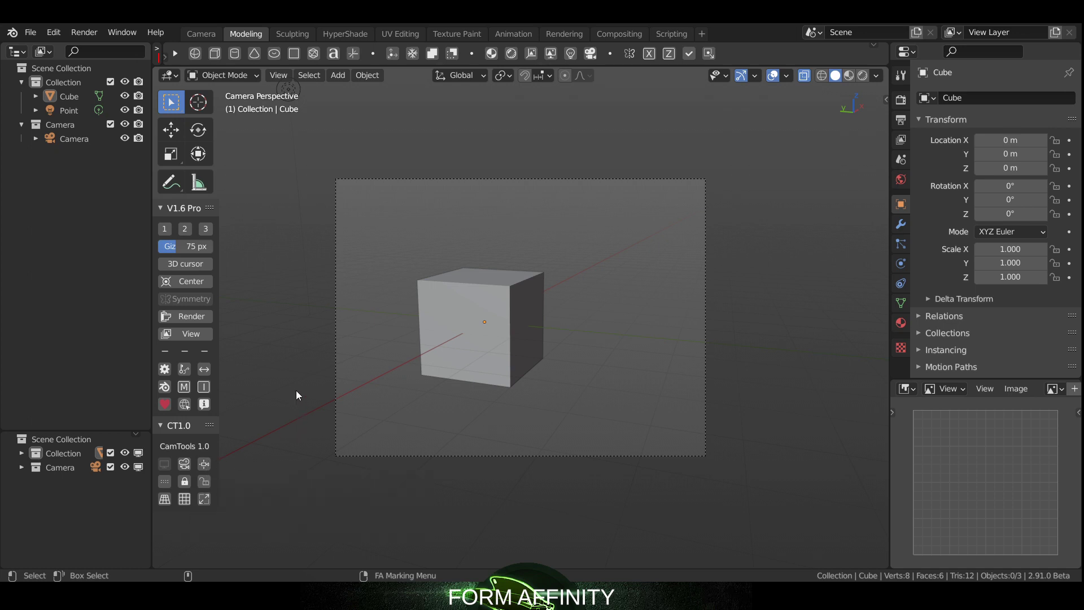
Select the Camera object and toggle its safe-area guides on and off in the camera frame
left_click(165, 484)
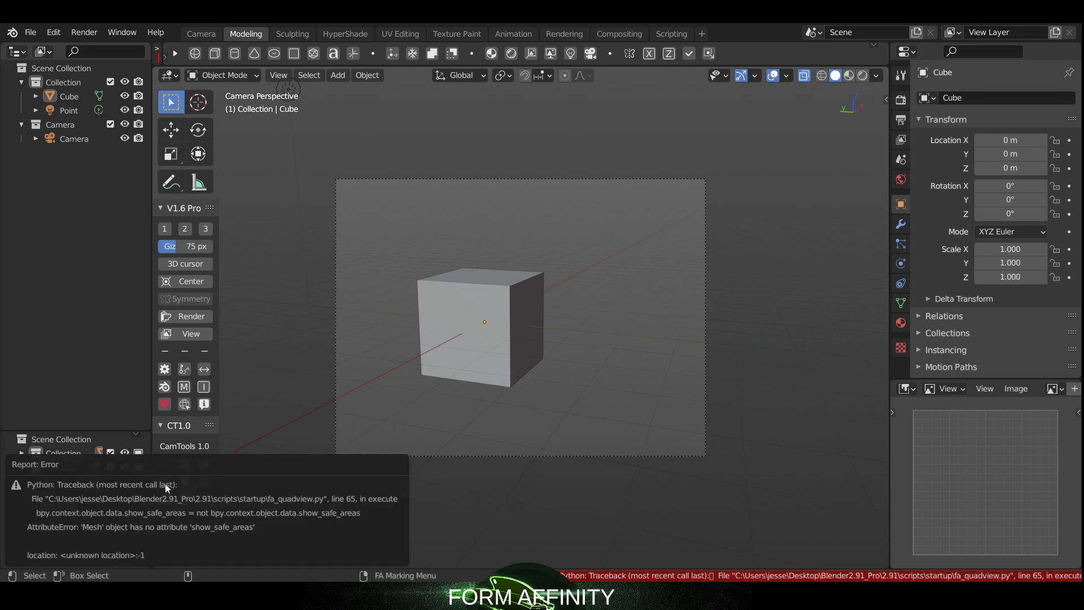
left_click(76, 141)
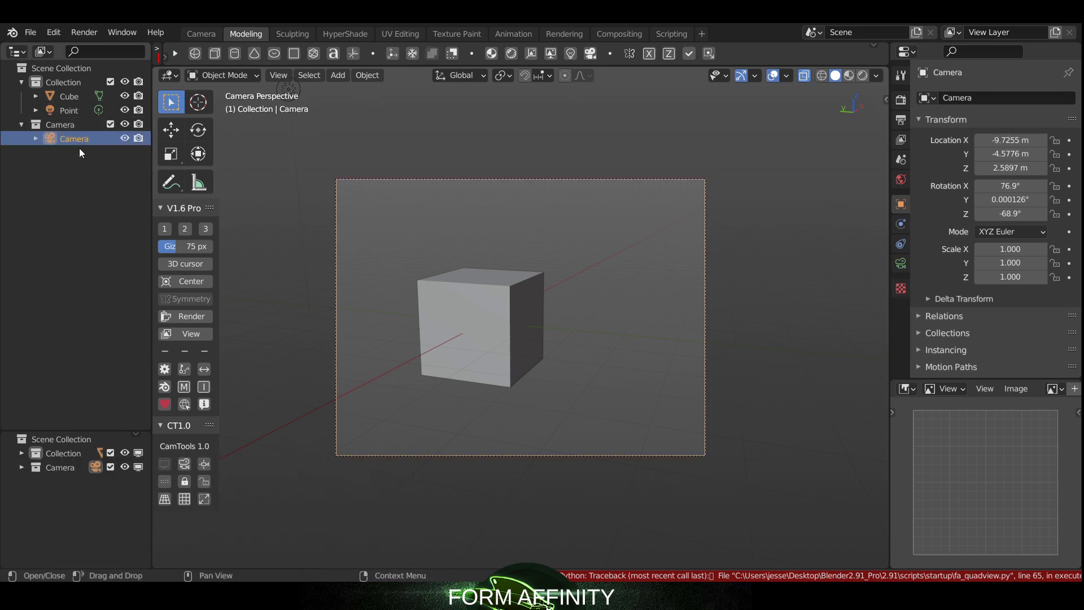
left_click(163, 480)
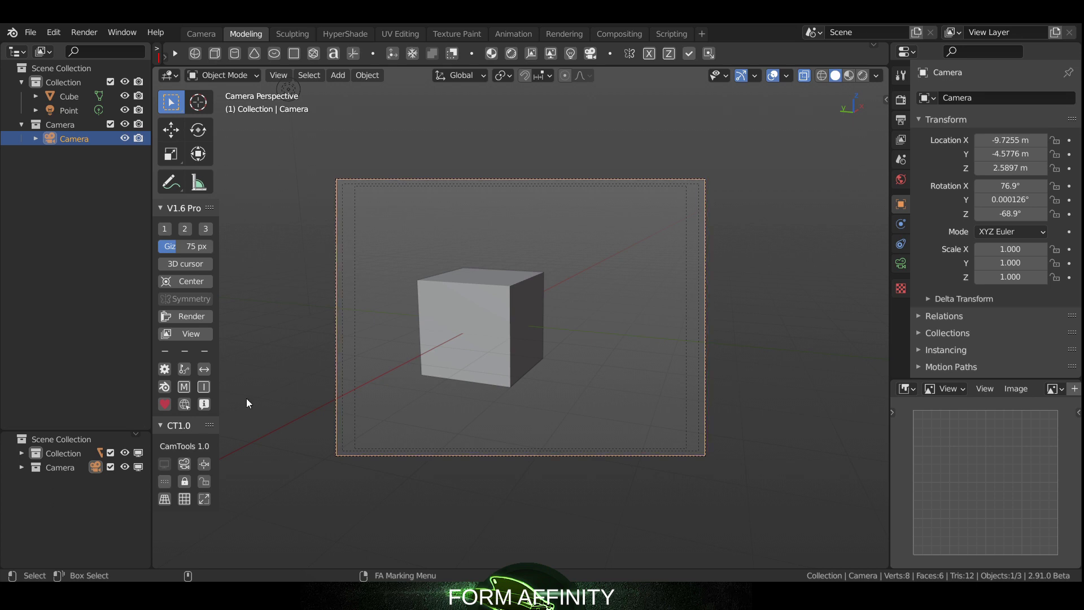
left_click(164, 481)
Toggle the camera's transform locks on, off, and back on
left_click(185, 480)
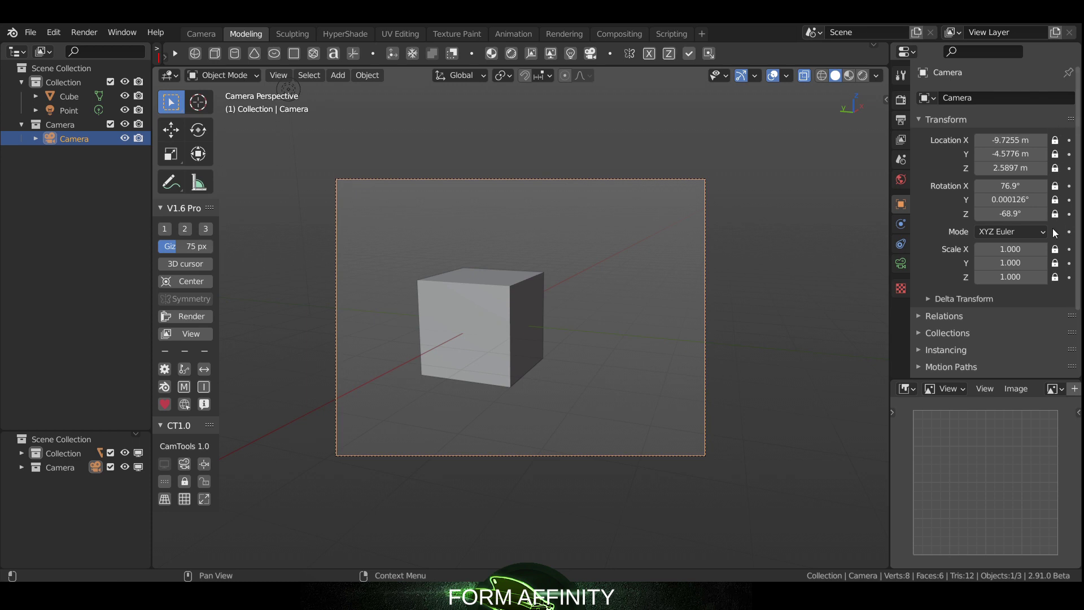
left_click(202, 481)
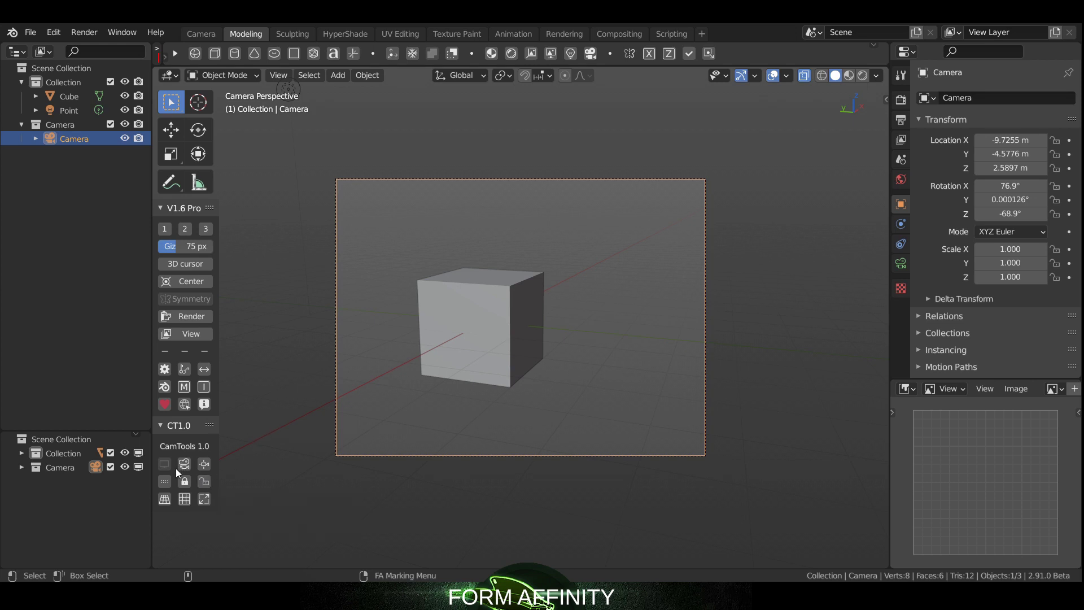
left_click(185, 482)
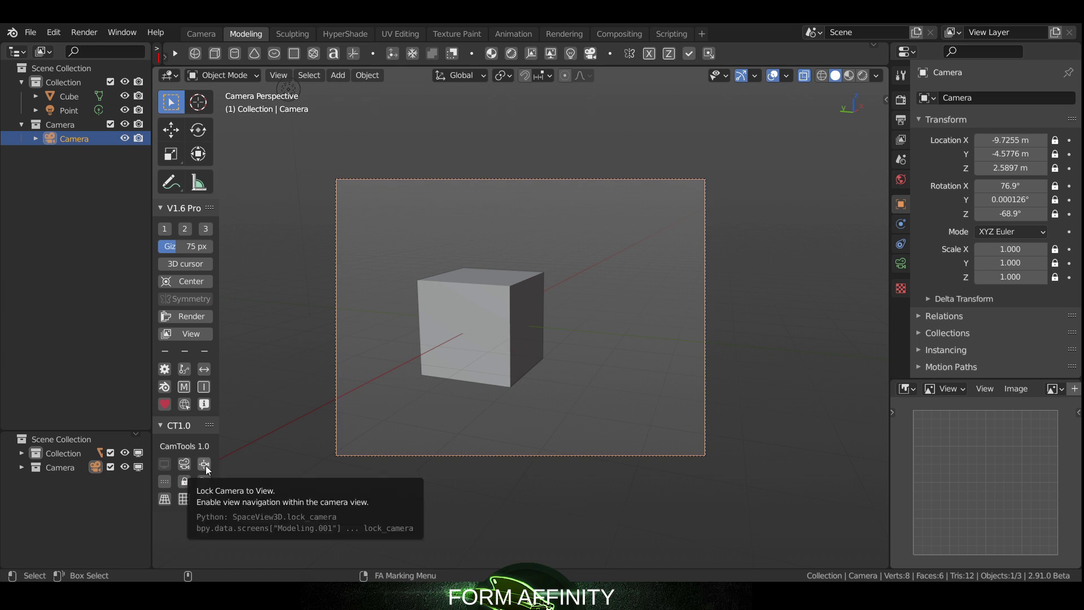
Re-aim the camera to location -8.24, -7.2044, 2.649 m with Z rotation -52.6°
left_click(206, 466)
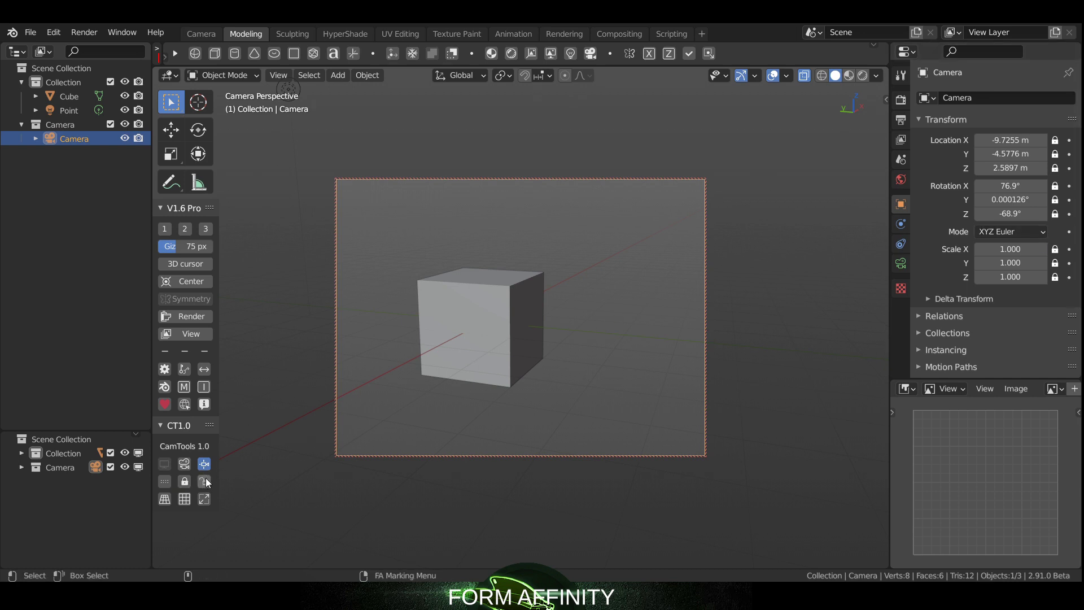
left_click(205, 481)
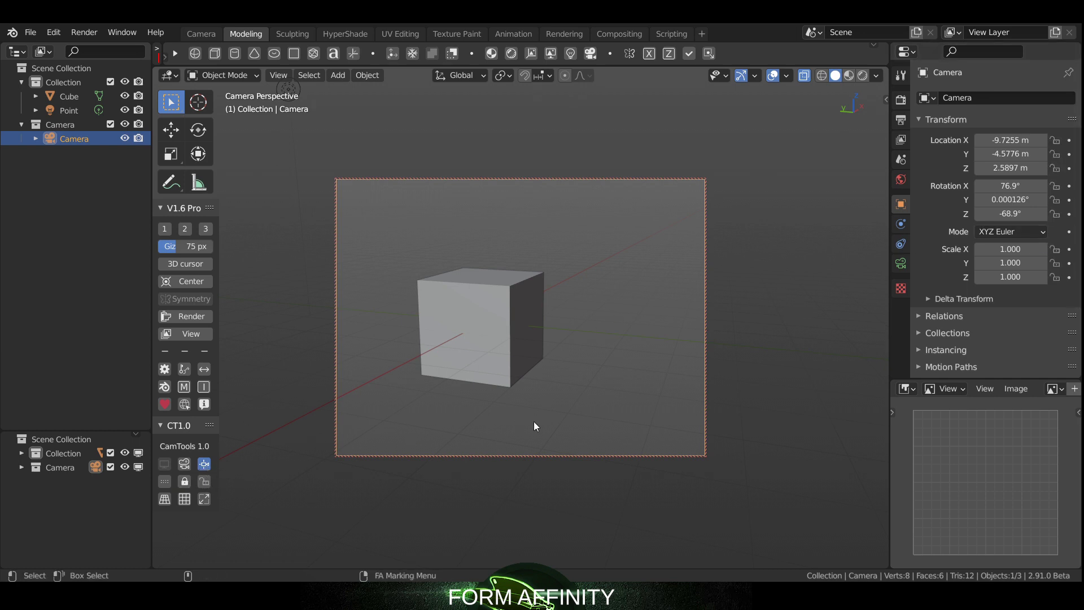
middle_click_drag(603, 294, 466, 317)
left_click(203, 467)
left_click(185, 462)
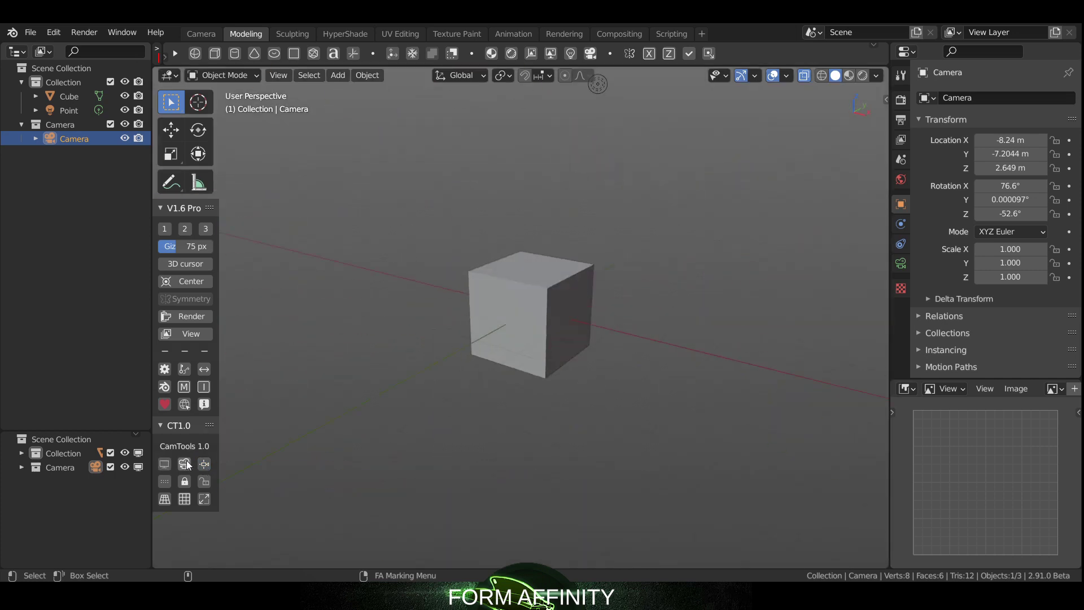
left_click(165, 500)
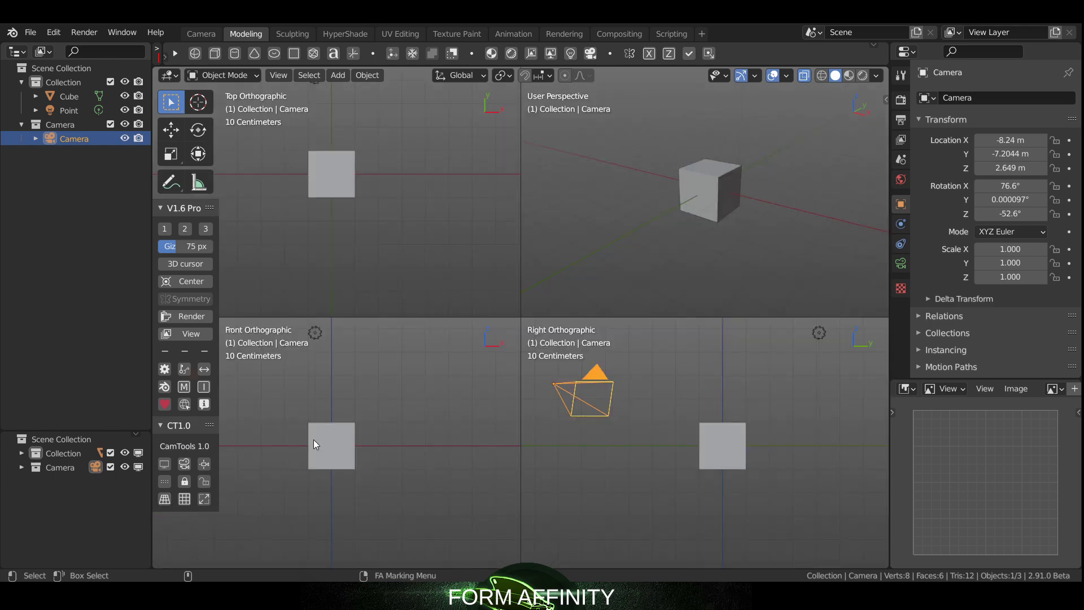
left_click(165, 499)
left_click(165, 499)
left_click(166, 499)
left_click(184, 499)
left_click(184, 499)
left_click(184, 500)
left_click(184, 500)
left_click(184, 499)
left_click(184, 500)
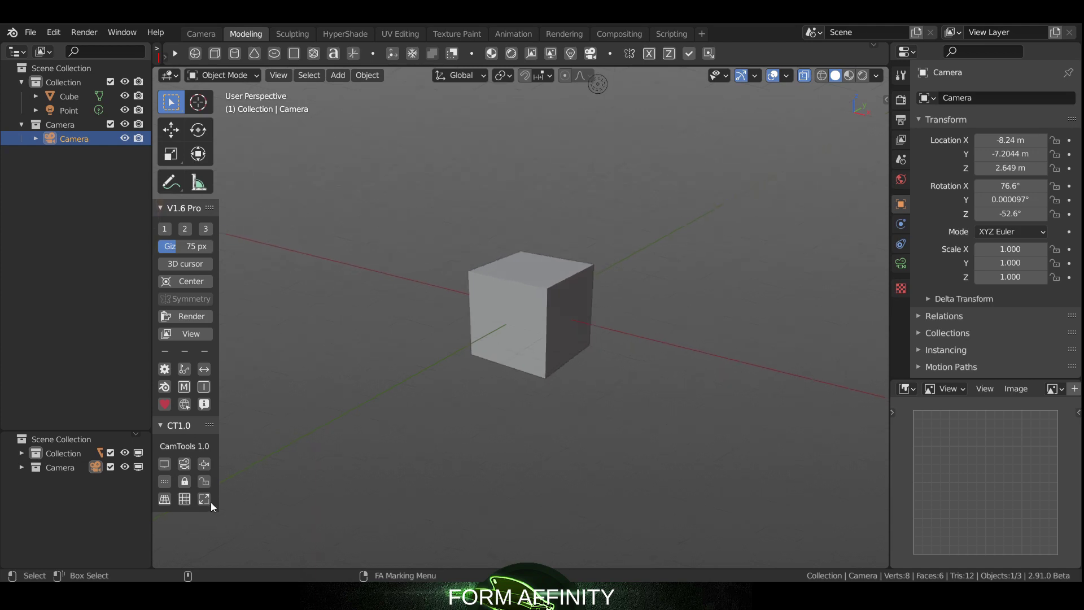
left_click(205, 497)
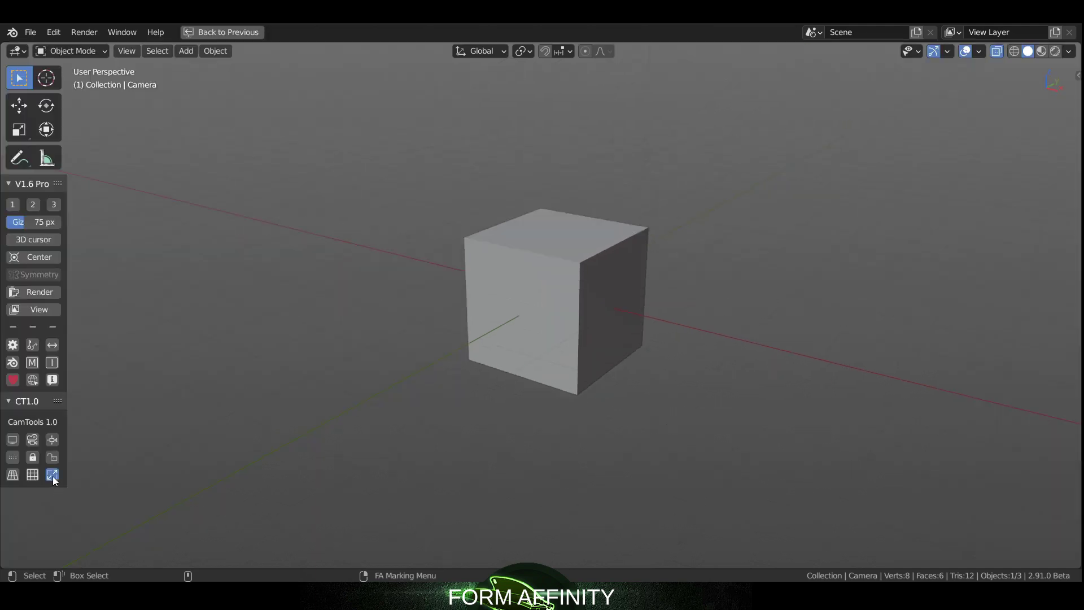
left_click(52, 475)
left_click(205, 498)
left_click(52, 475)
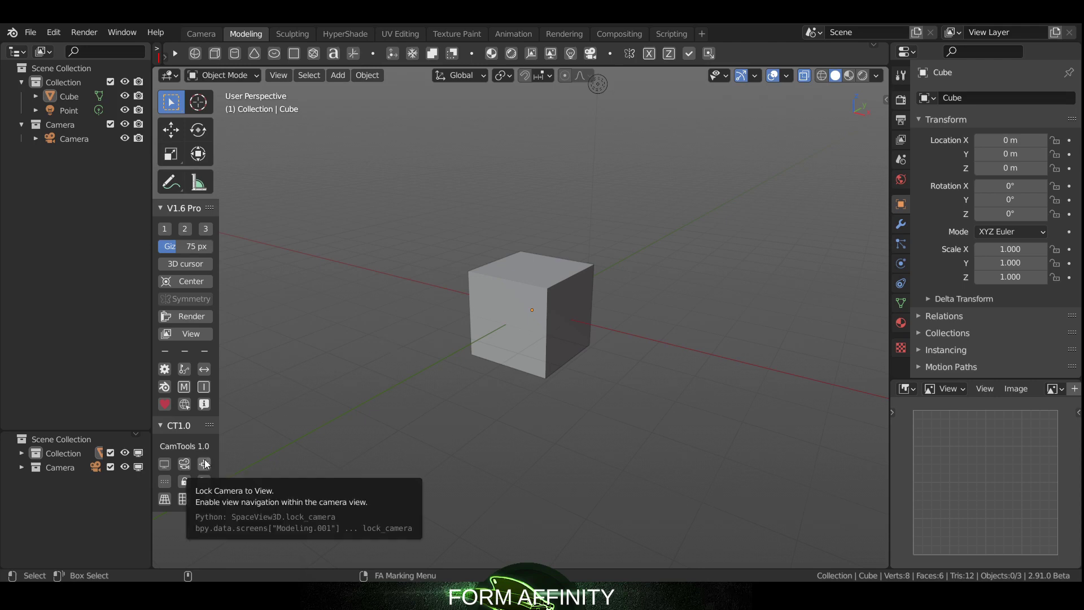
From the quick view pie menu, look through the active camera, then lock and unlock camera-to-view
right_click(479, 296)
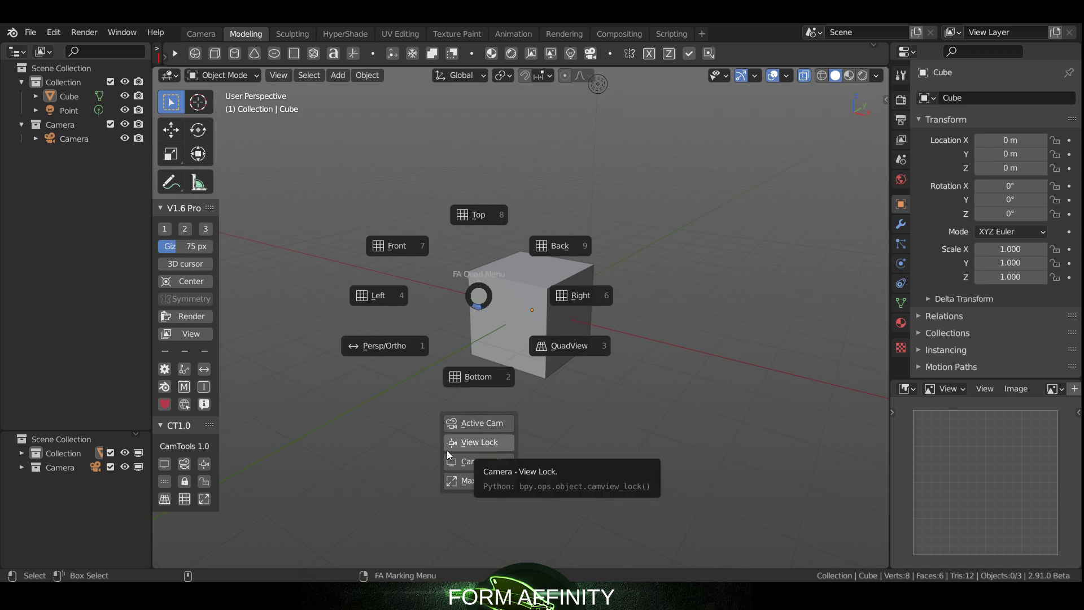
left_click(482, 423)
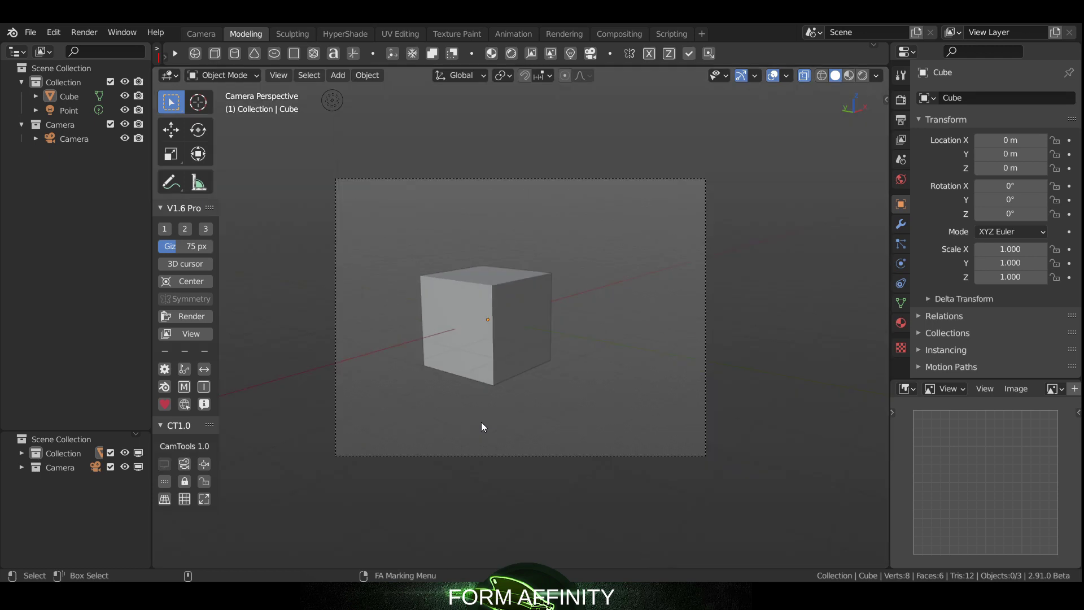
right_click(490, 345)
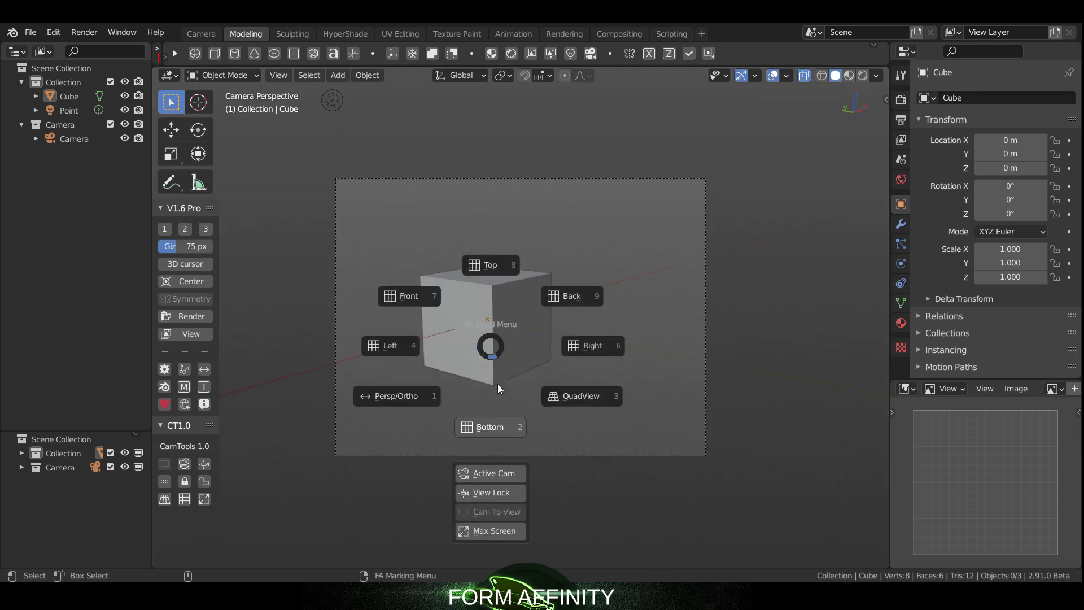
left_click(506, 496)
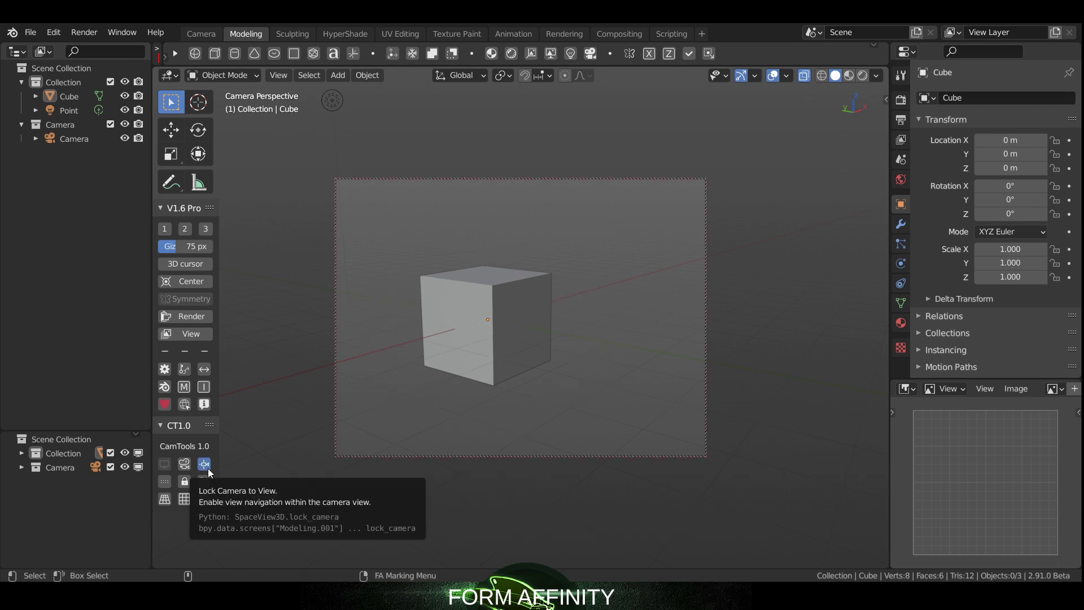
right_click(487, 344)
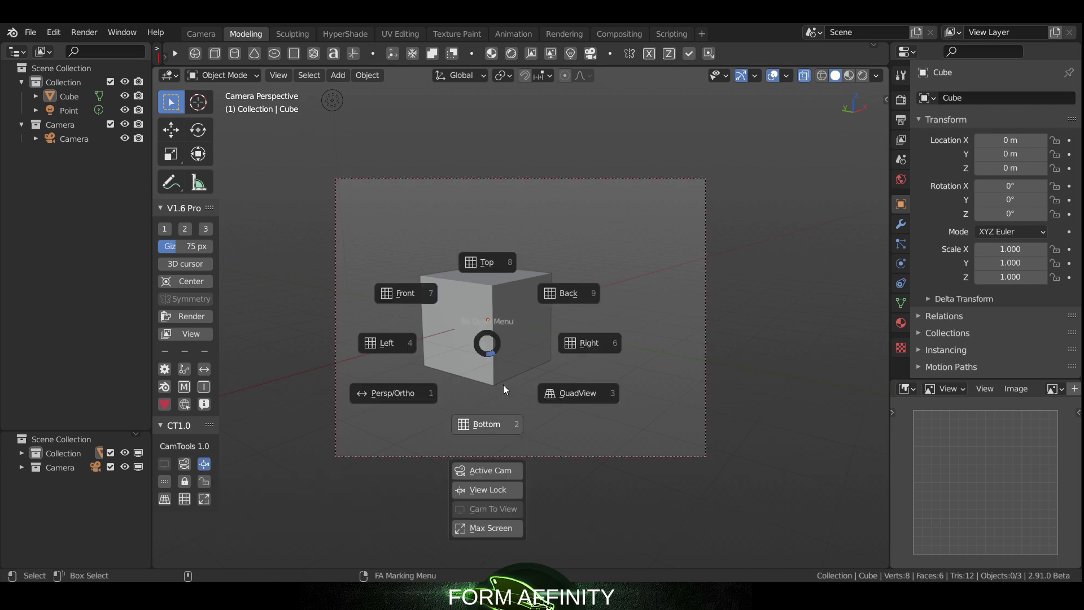
left_click(503, 486)
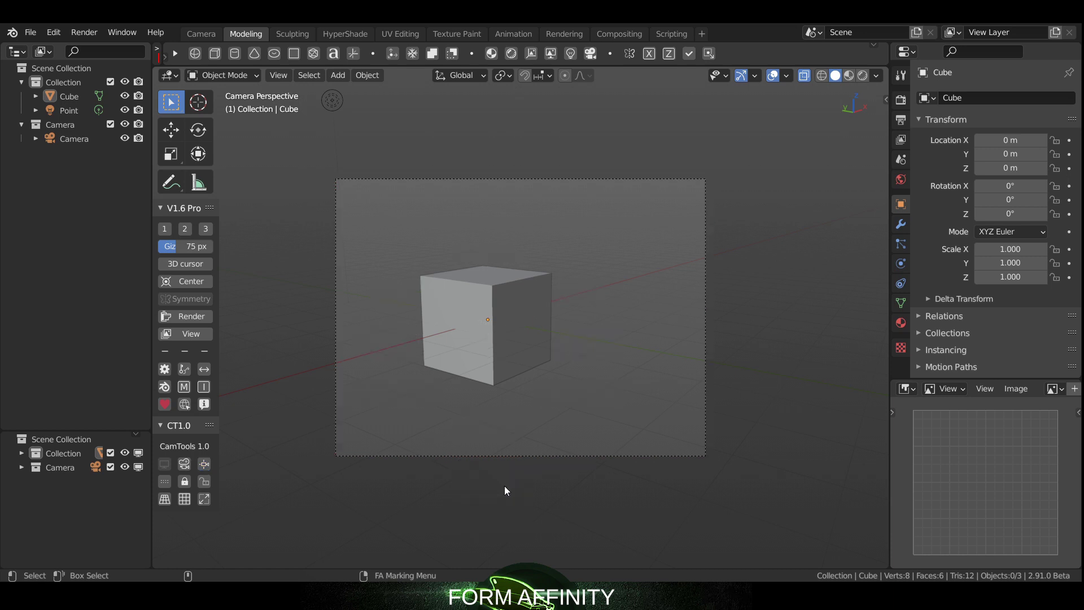
right_click(466, 382)
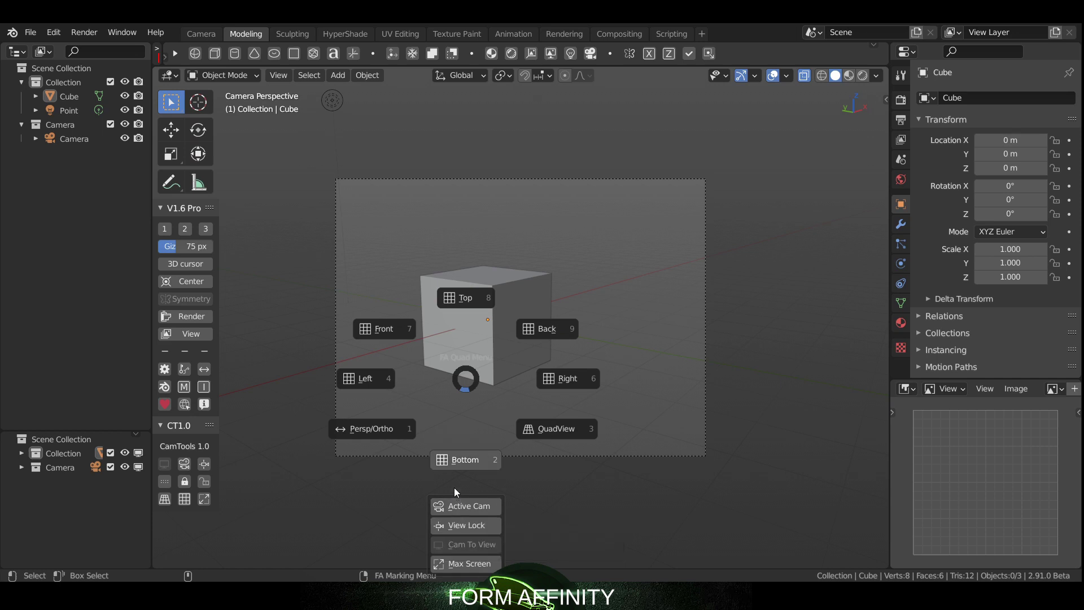
Exit camera view to free perspective, deselect the camera and show the Modeling ToolKit shelf
left_click(466, 506)
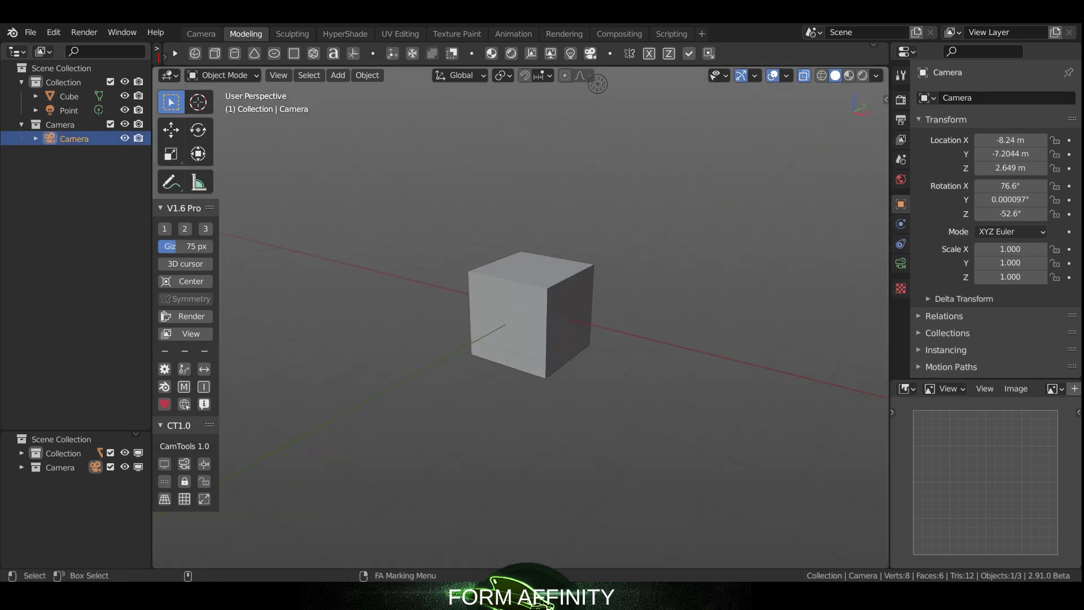
left_click(279, 291)
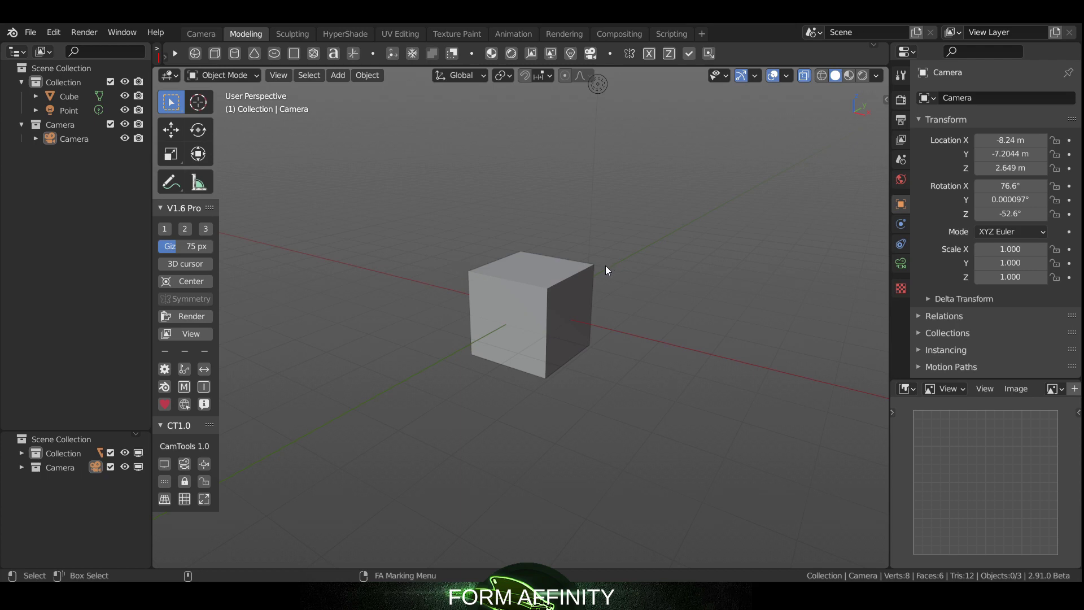
key("n")
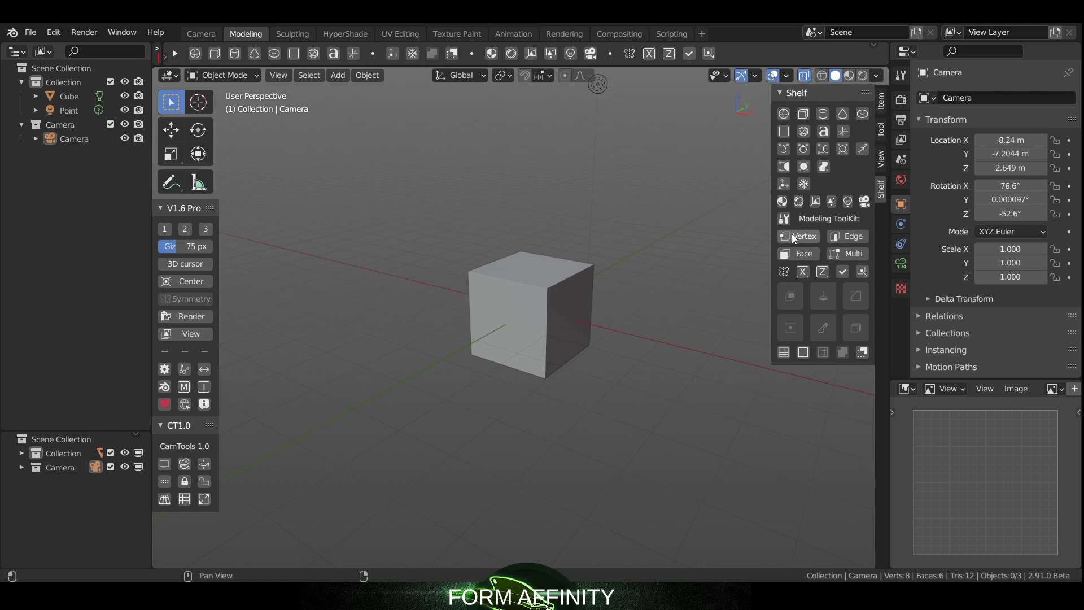
Select the cube and step through vertex, edge and face modes, selecting an edge and the top face
left_click(551, 267)
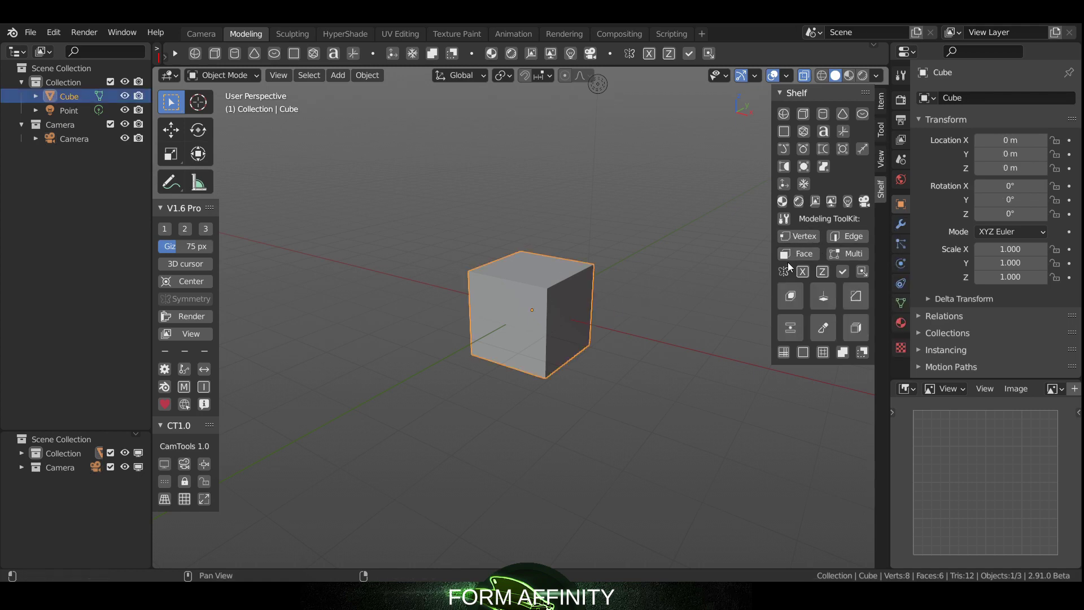
left_click(809, 237)
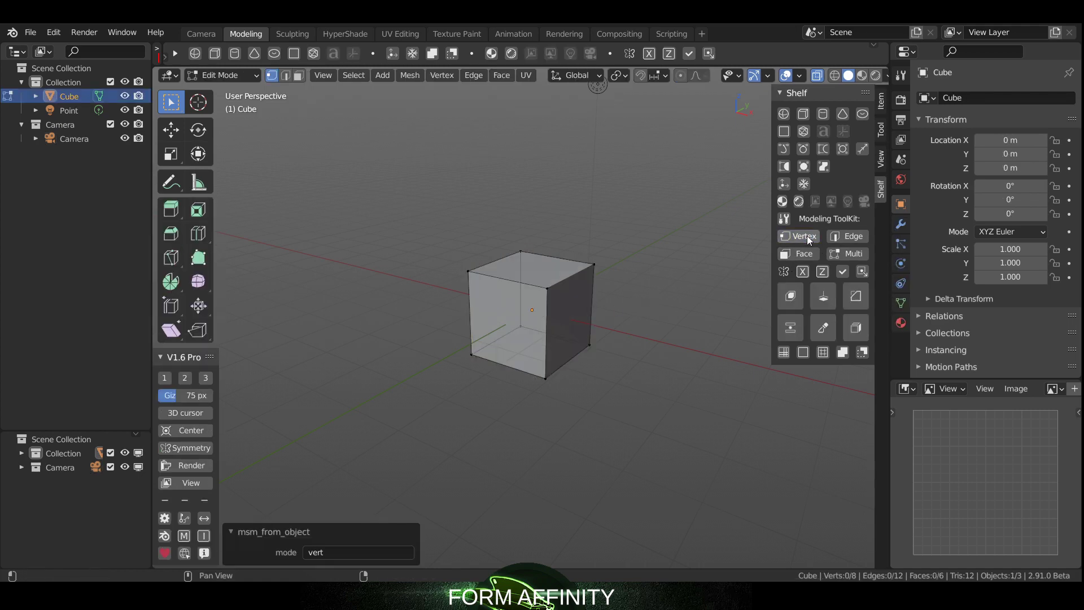
left_click(852, 238)
left_click(552, 267)
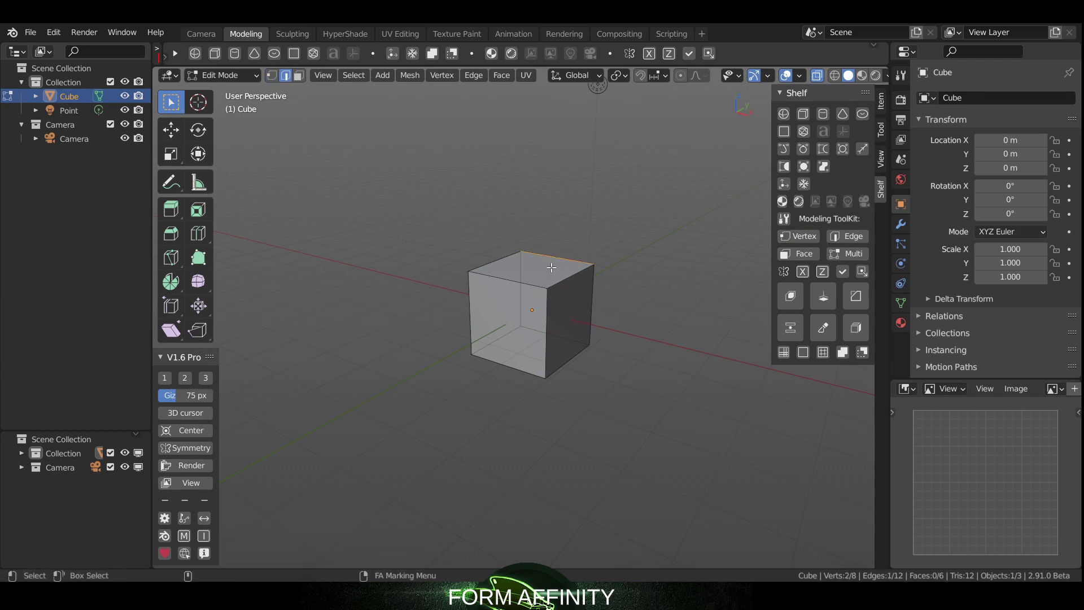
left_click(808, 255)
left_click(543, 268)
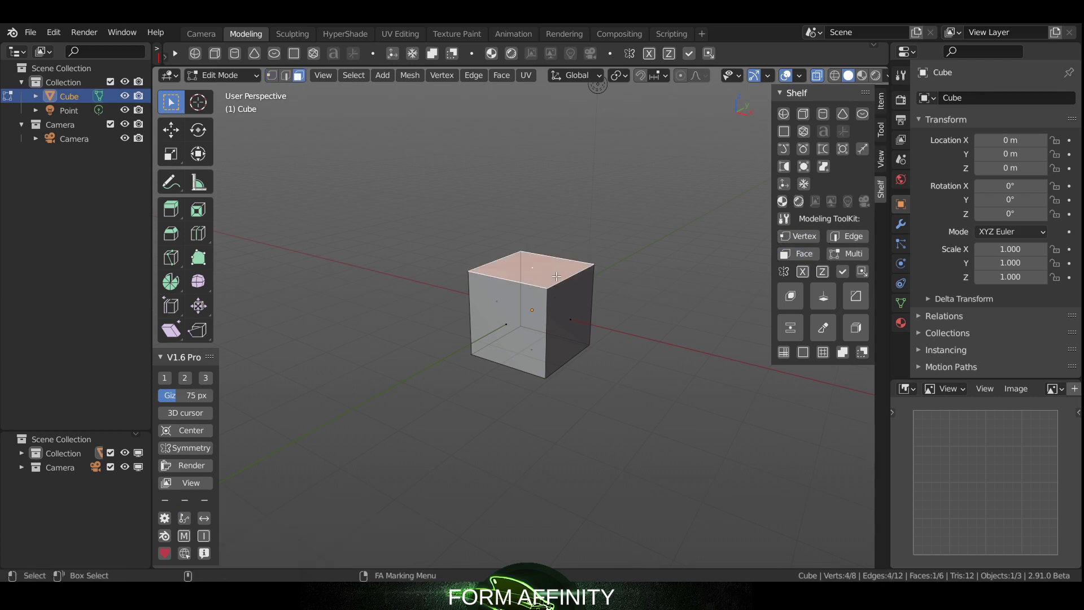
Return the cube to Object Mode, deselect it with Alt+A, and reselect it
left_click(786, 220)
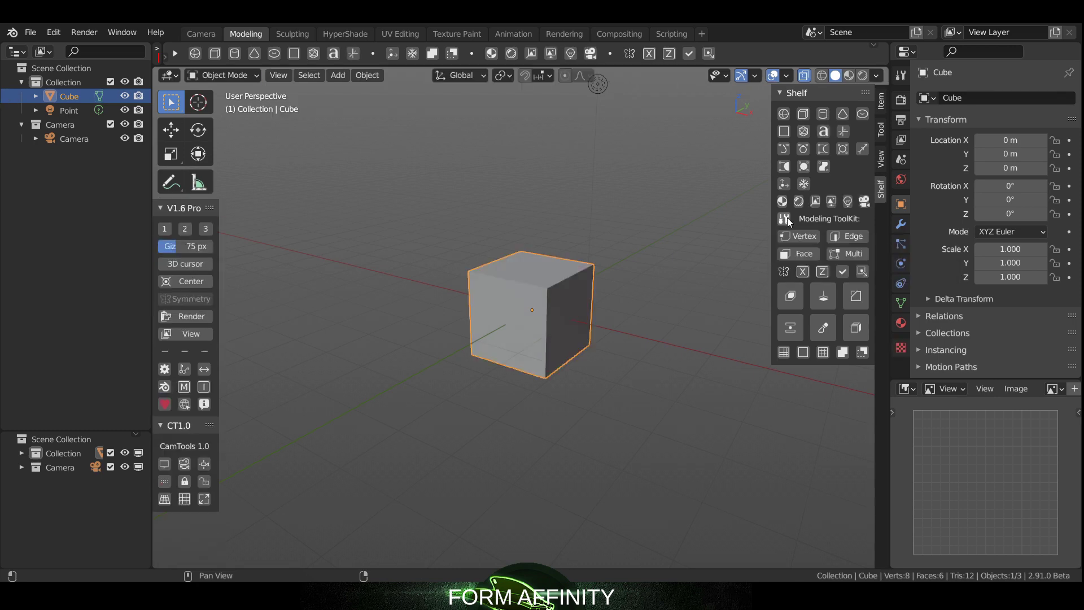
key("alt+a")
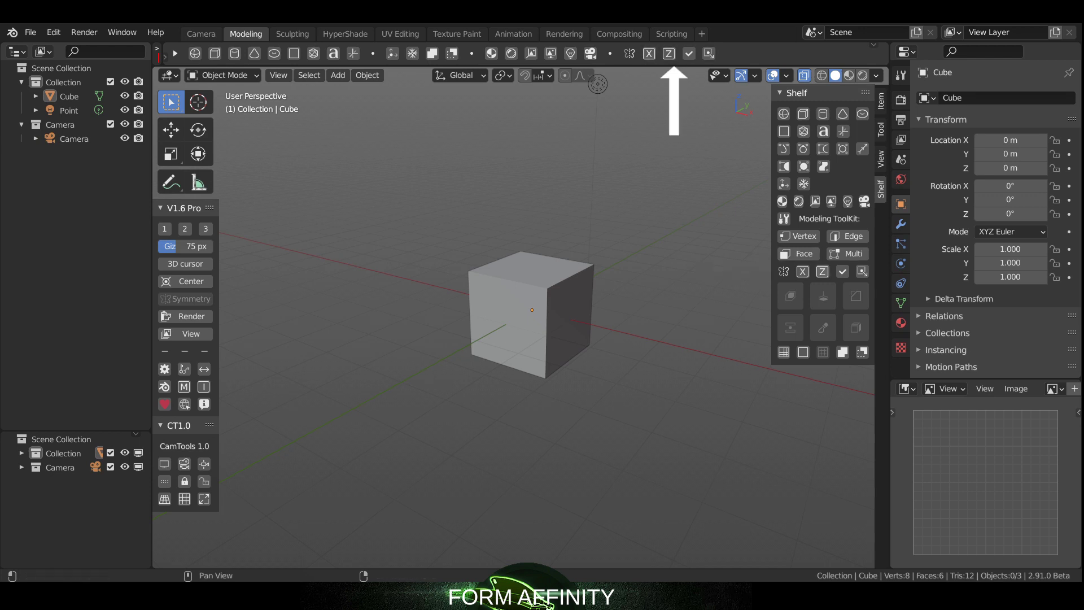
left_click(531, 317)
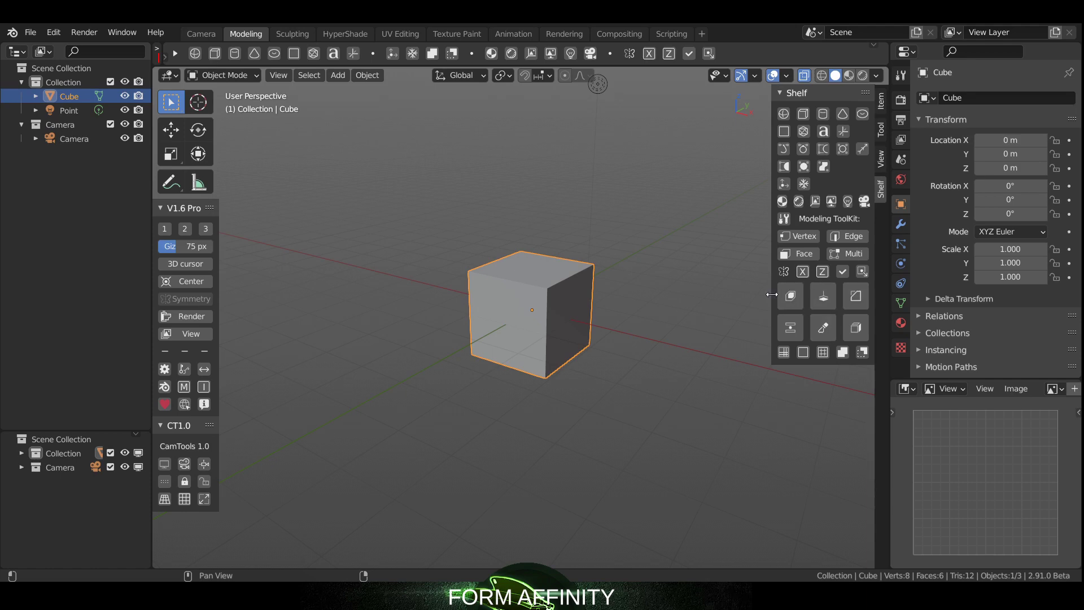
Extrude the cube's top face upward in face mode, then undo it and return to Select Box
scroll(636, 236, "up", 4)
right_click_drag(640, 228, 727, 266)
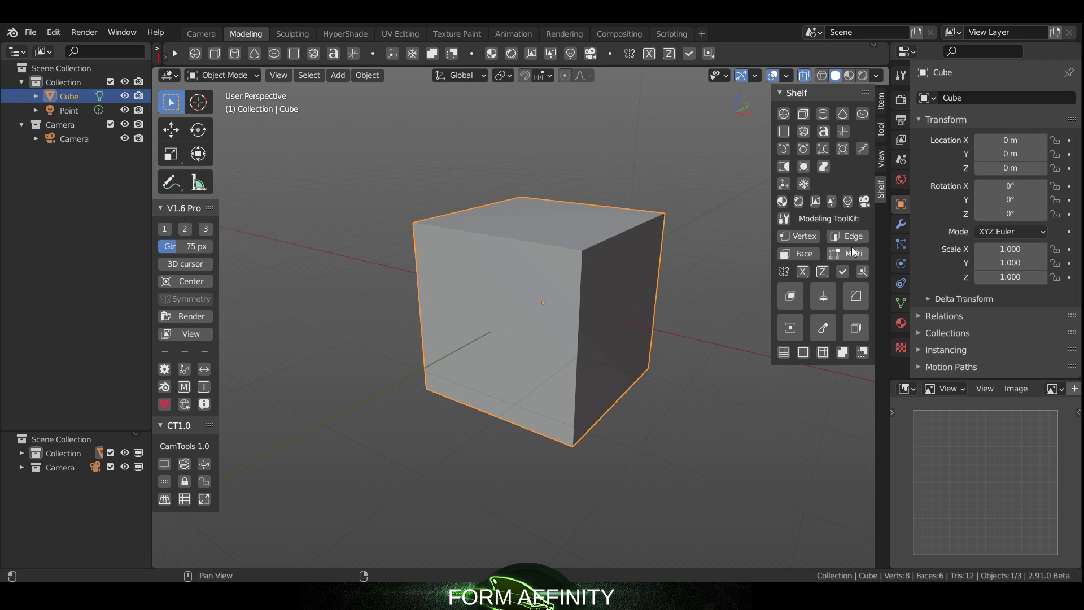
left_click(805, 253)
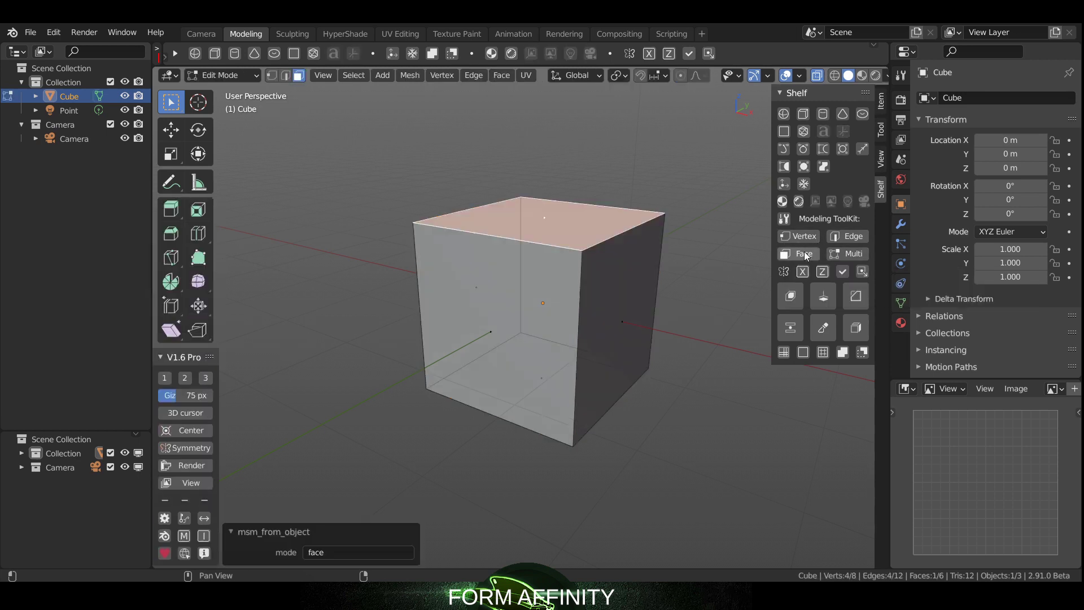
left_click(568, 203)
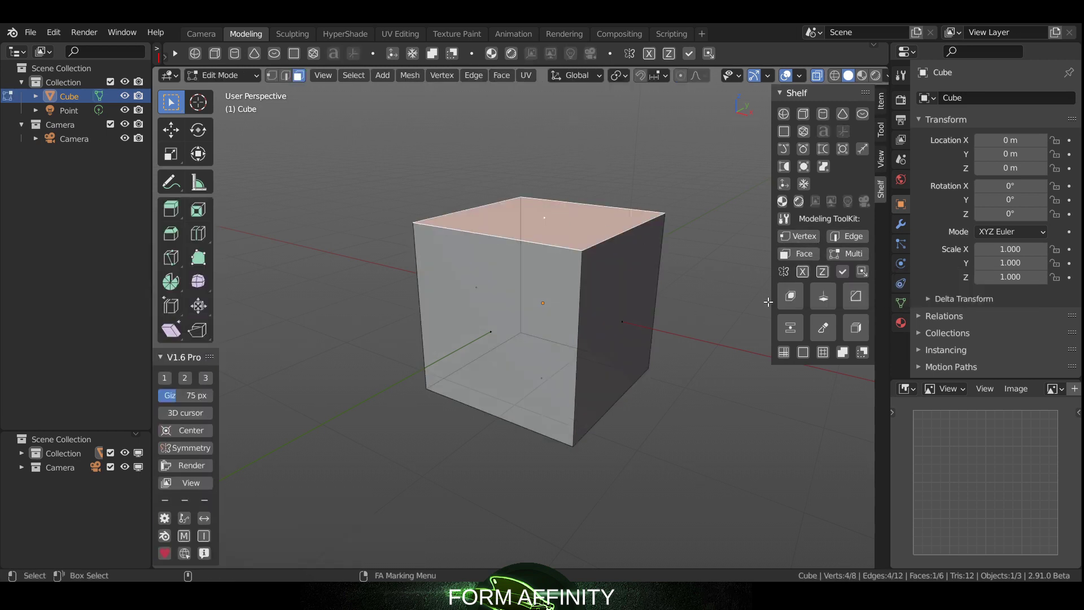
left_click(785, 293)
left_click_drag(546, 137, 548, 84)
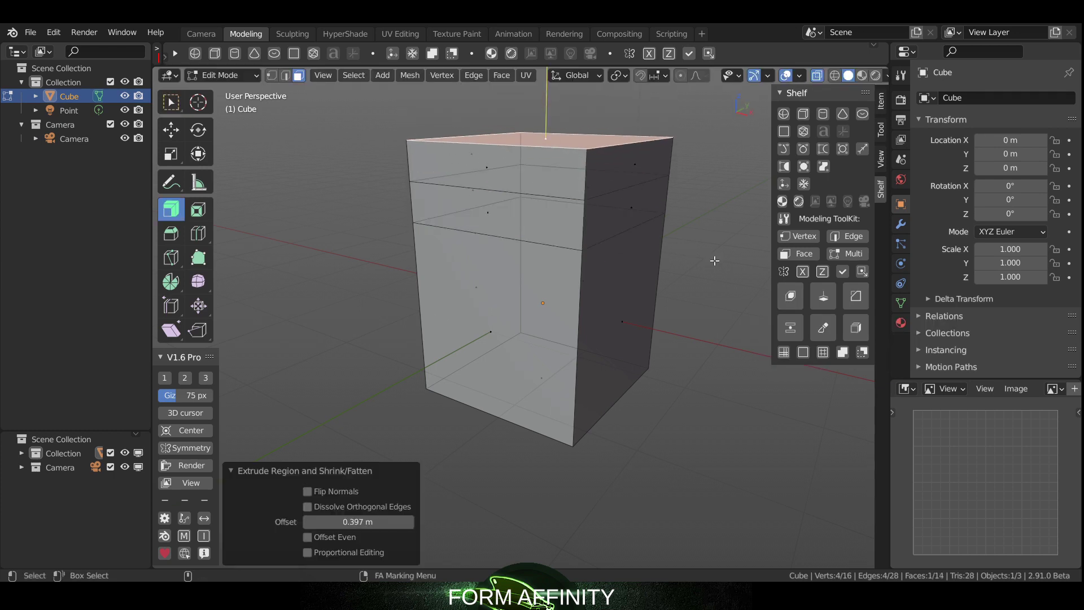
key("ctrl+z")
key("ctrl+z")
key("w")
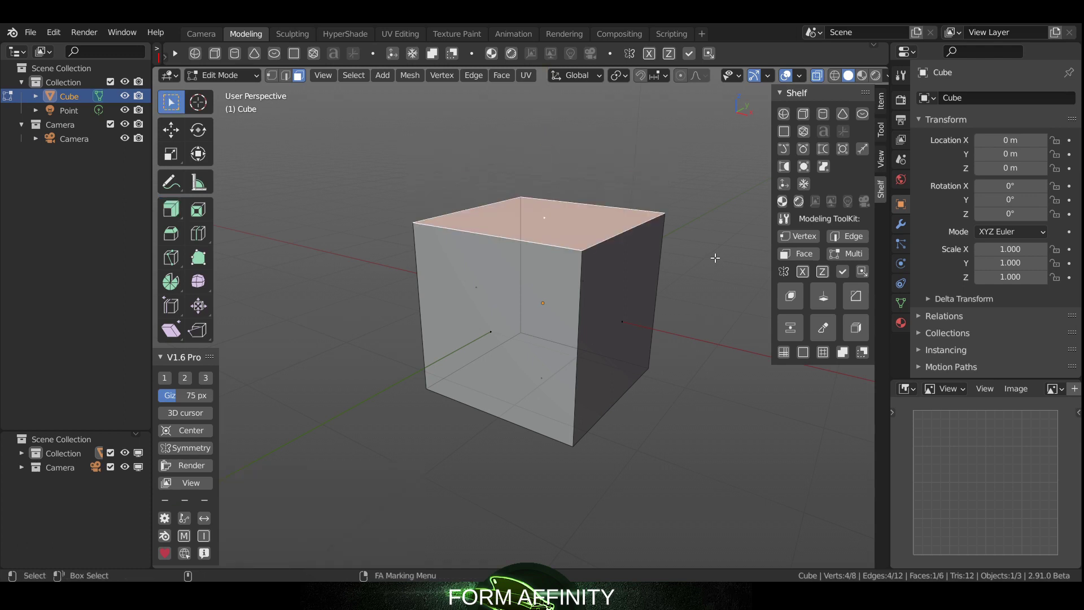
Extrude the top face up along Z three times, the first by 0.49213 m
left_click(825, 302)
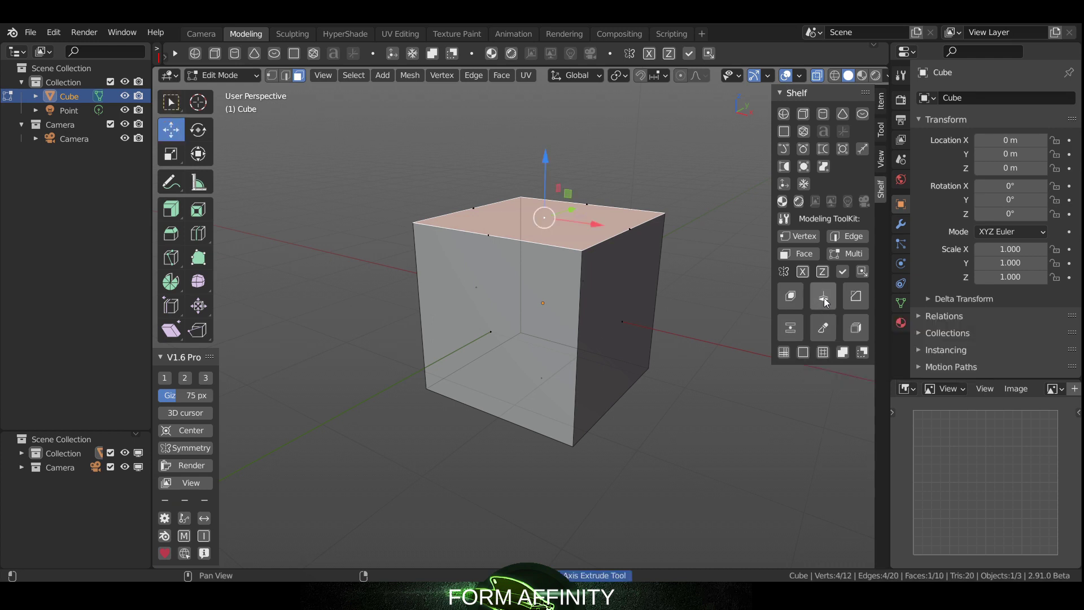
left_click(566, 110)
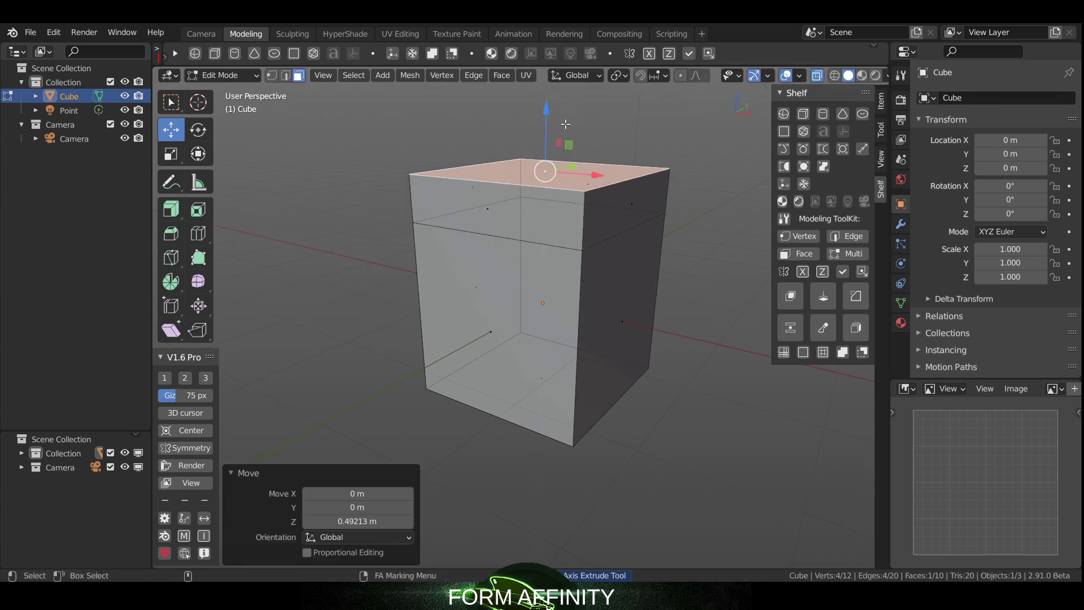
left_click(820, 302)
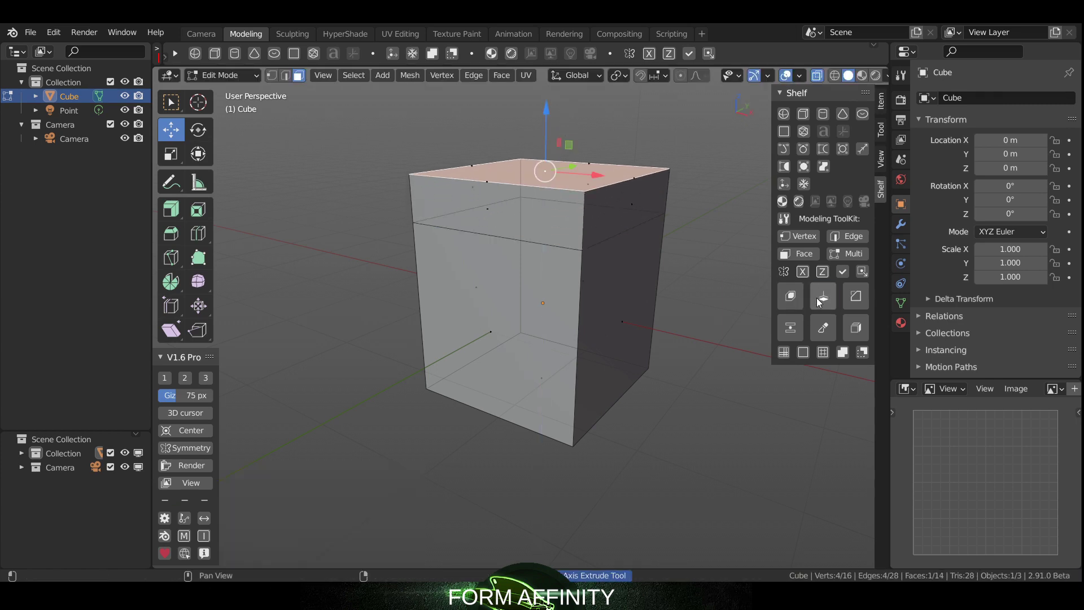
left_click(548, 87)
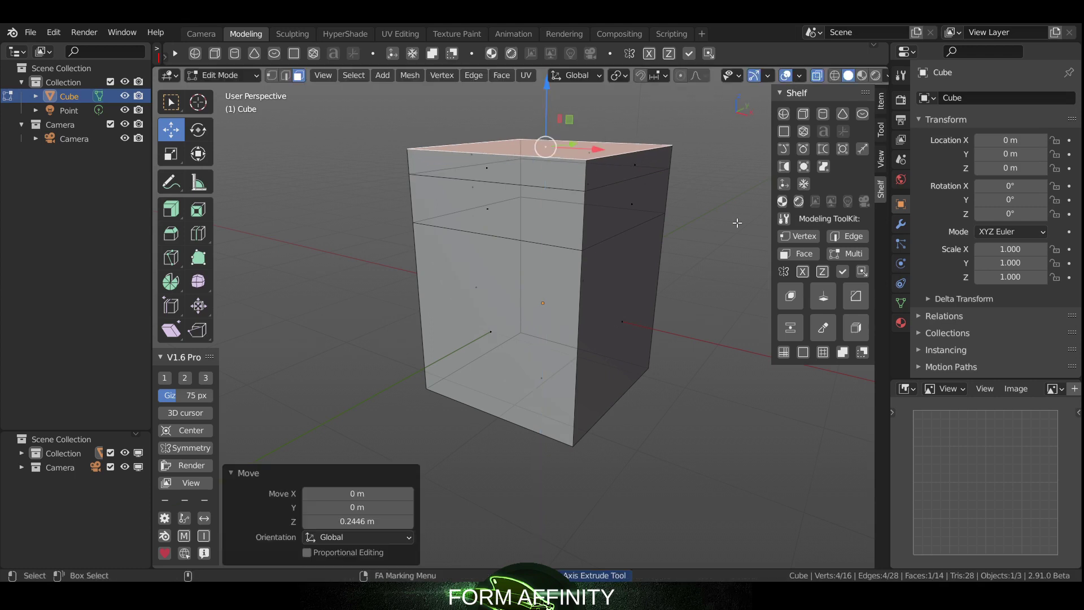
left_click(820, 303)
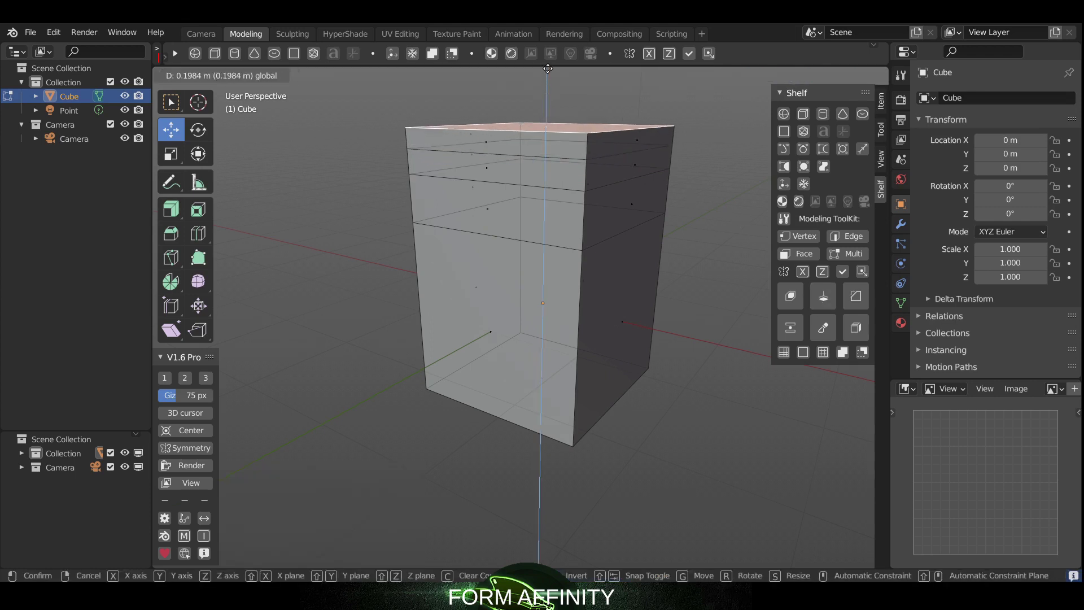
left_click(549, 68)
With Extrude Region, reselect the top face and extrude it further upward
left_click(791, 296)
scroll(537, 167, "down", 4)
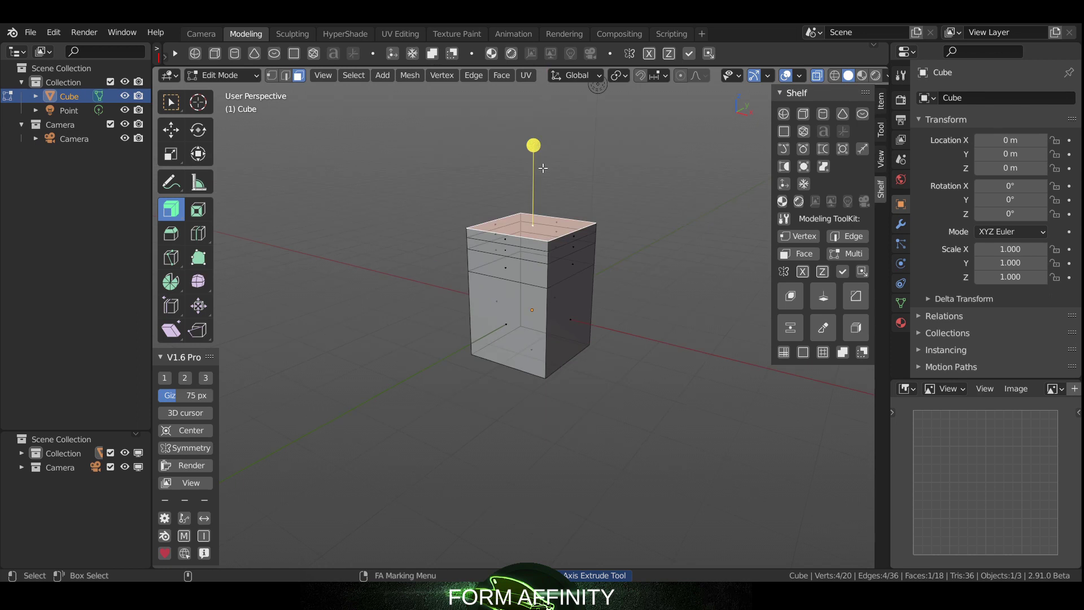
key("alt+a")
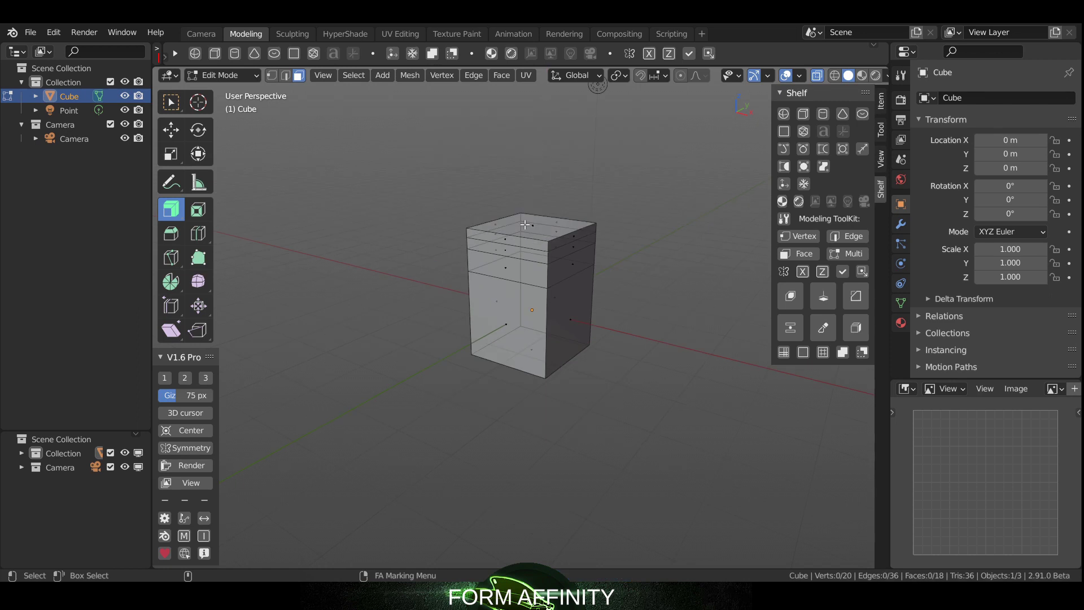
left_click(525, 224)
left_click_drag(531, 145, 535, 94)
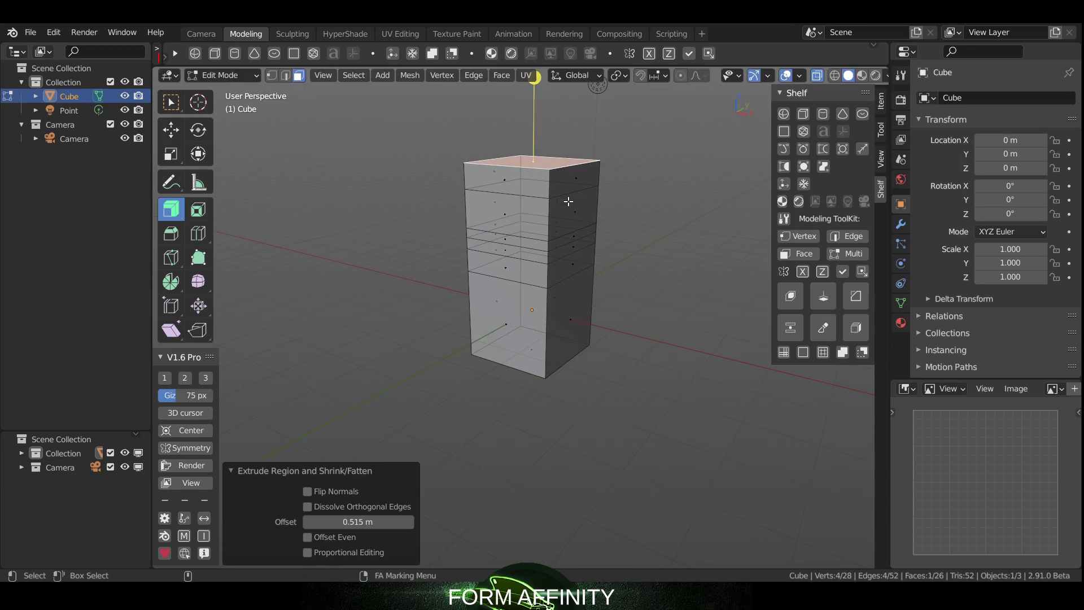
Switch back to Object Mode and delete the tall cube
key("ctrl+Tab")
left_click(599, 186)
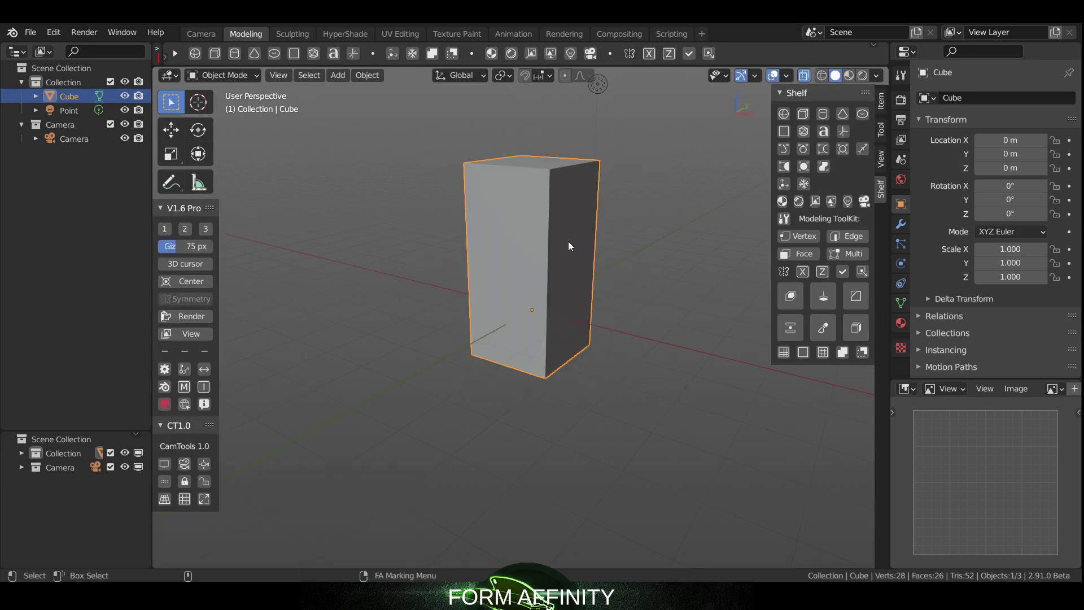
key("Delete")
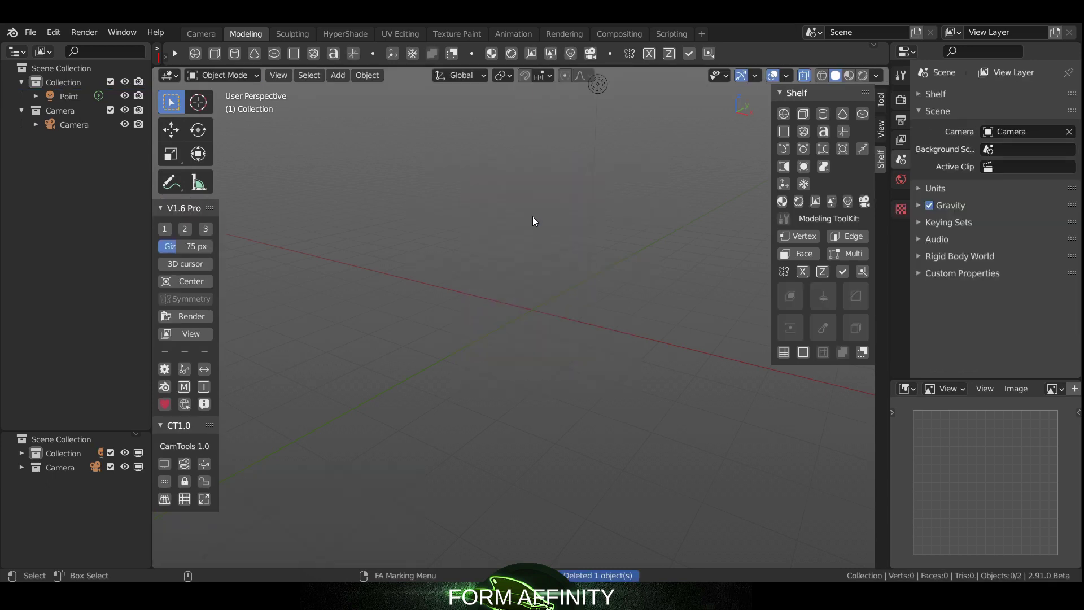
Add a new default cube and select its top face in Face mode
left_click(215, 53)
scroll(616, 285, "up", 4)
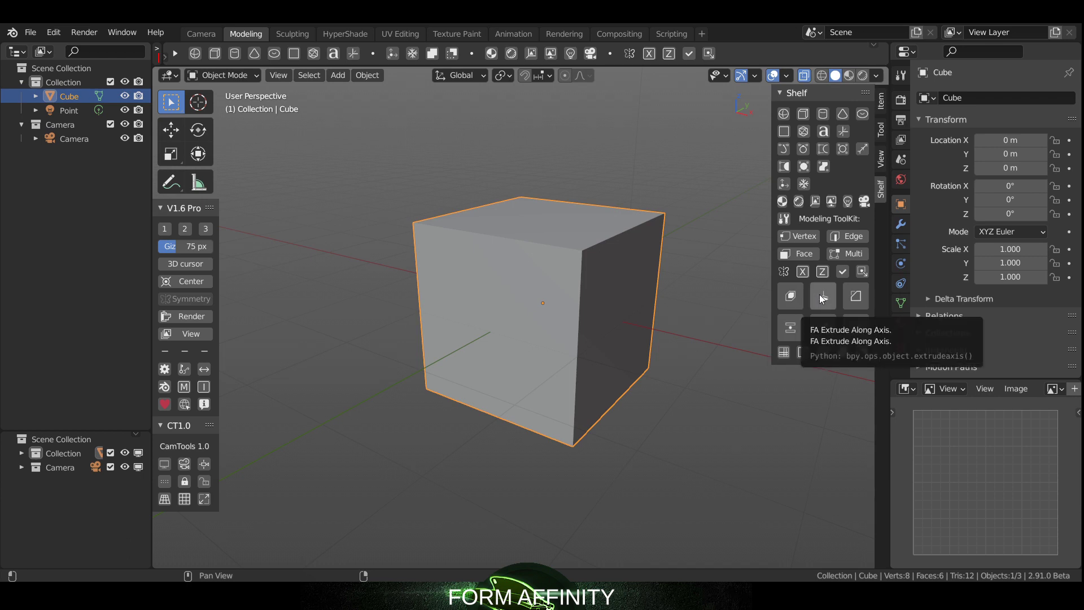
right_click(568, 258)
left_click(613, 300)
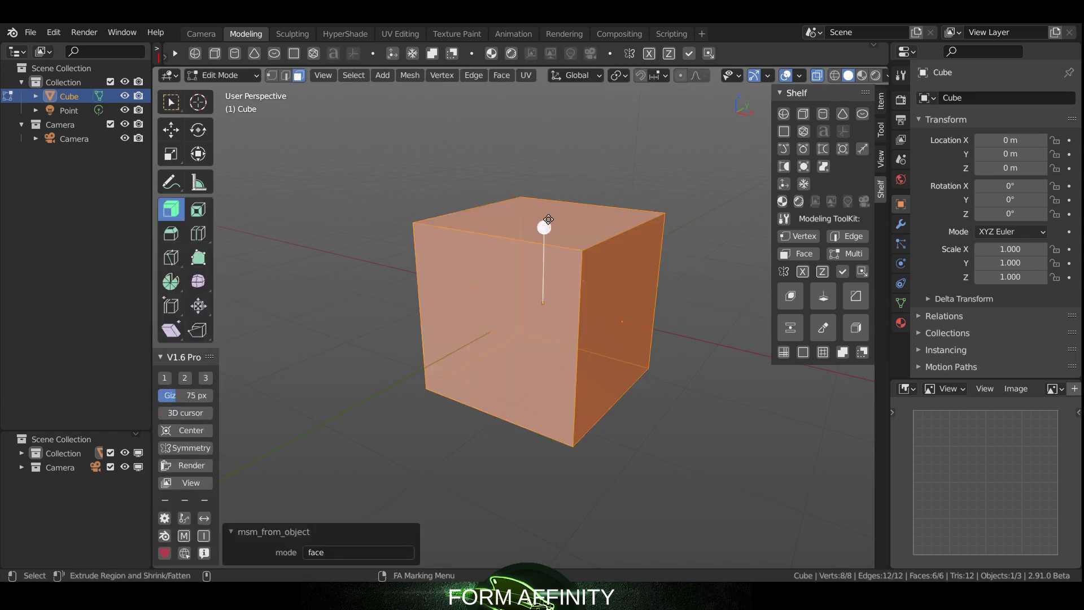
left_click(549, 223)
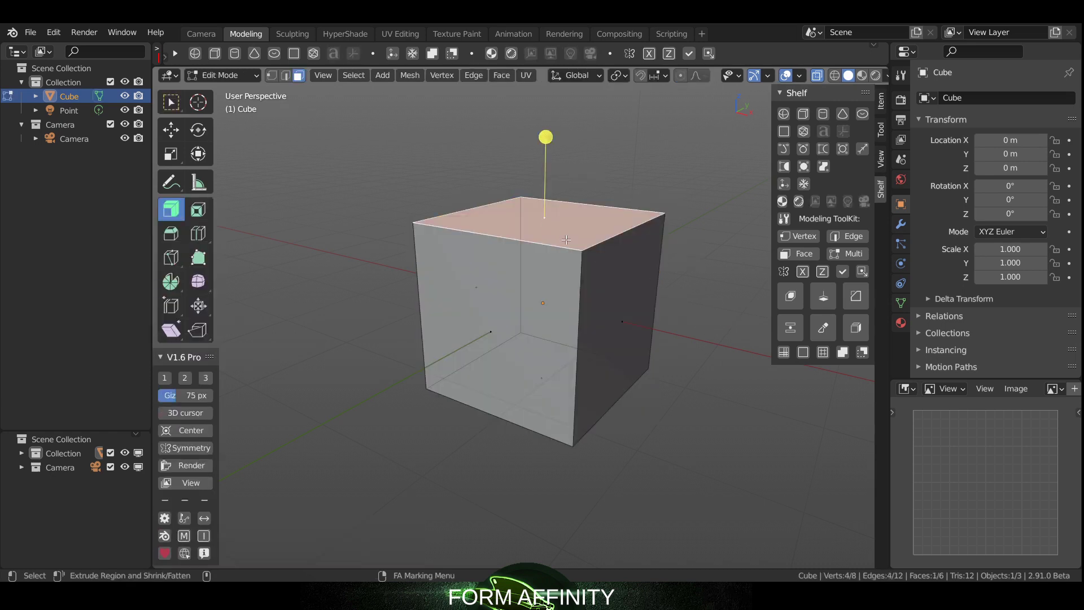
Switch to Edge mode and select the cube's top back edge
key("w")
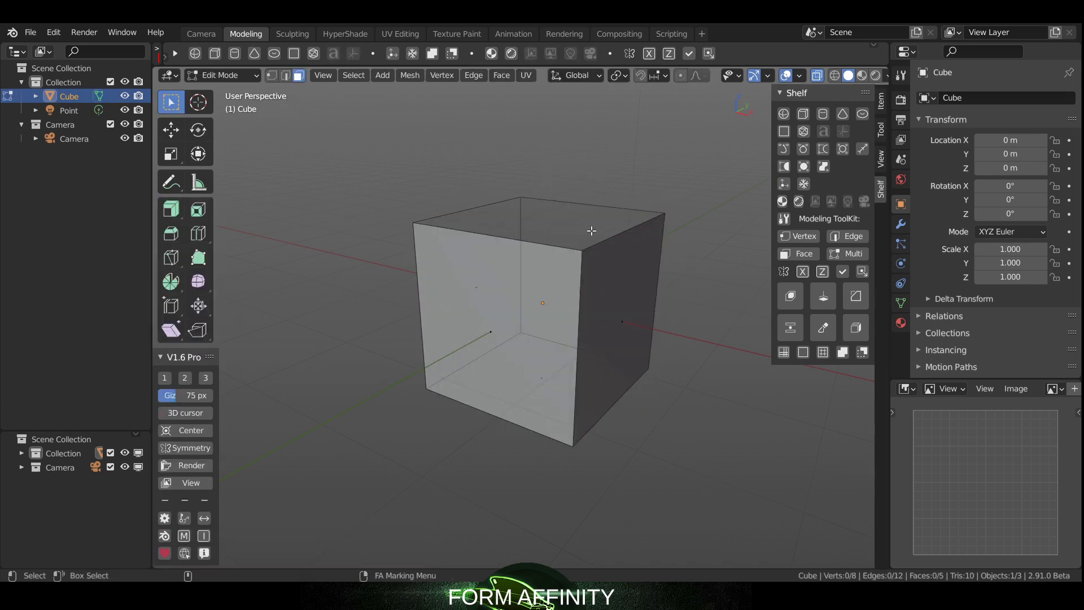
right_click_drag(591, 230, 601, 144)
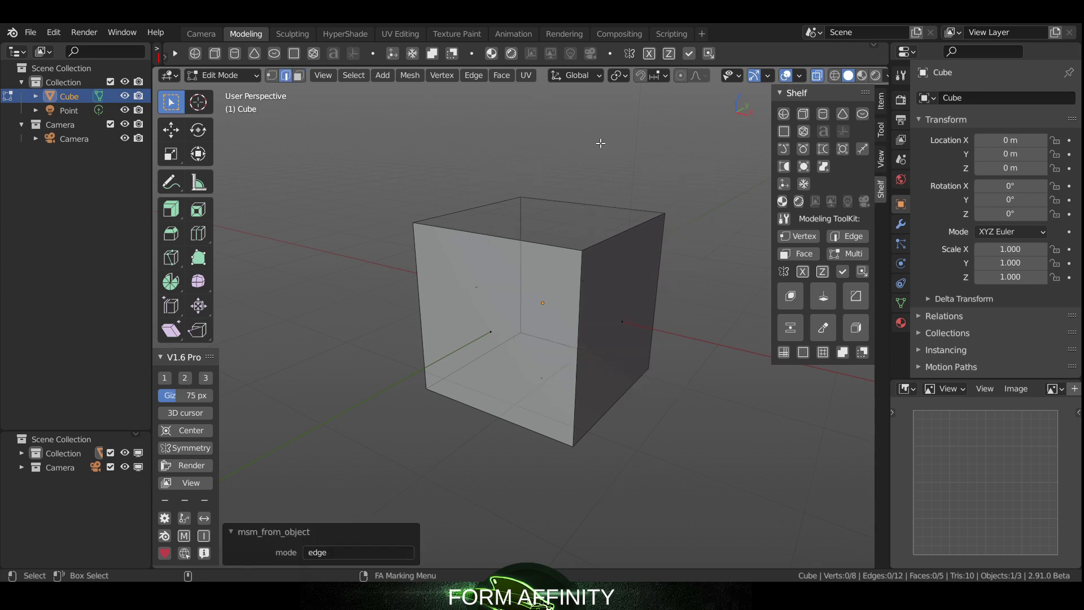
left_click(596, 197)
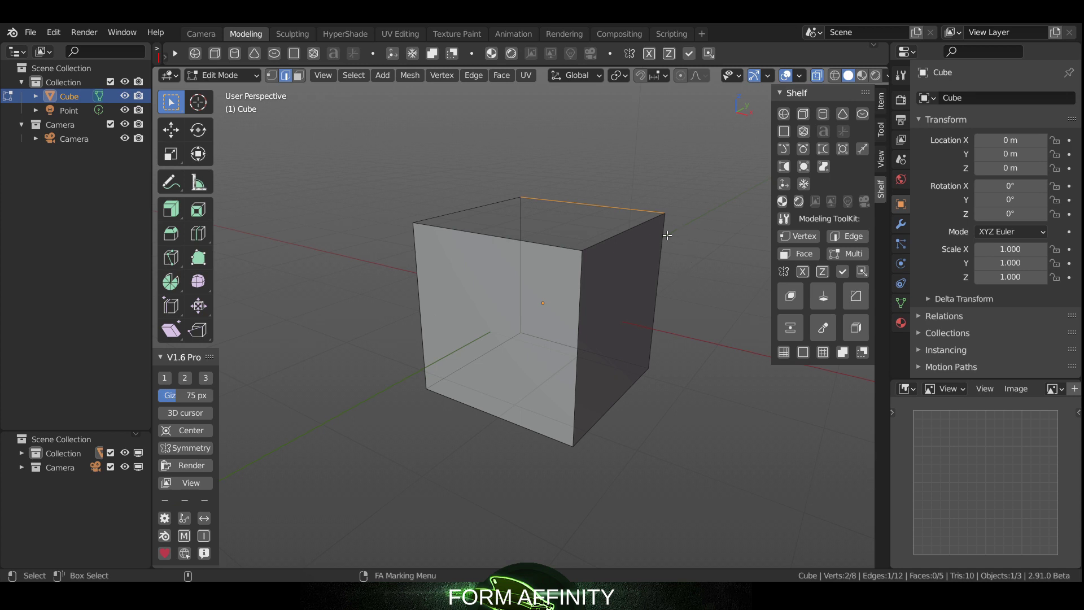
Axis-extrude the top back edge upward about 0.8 m
middle_click_drag(665, 236, 561, 223)
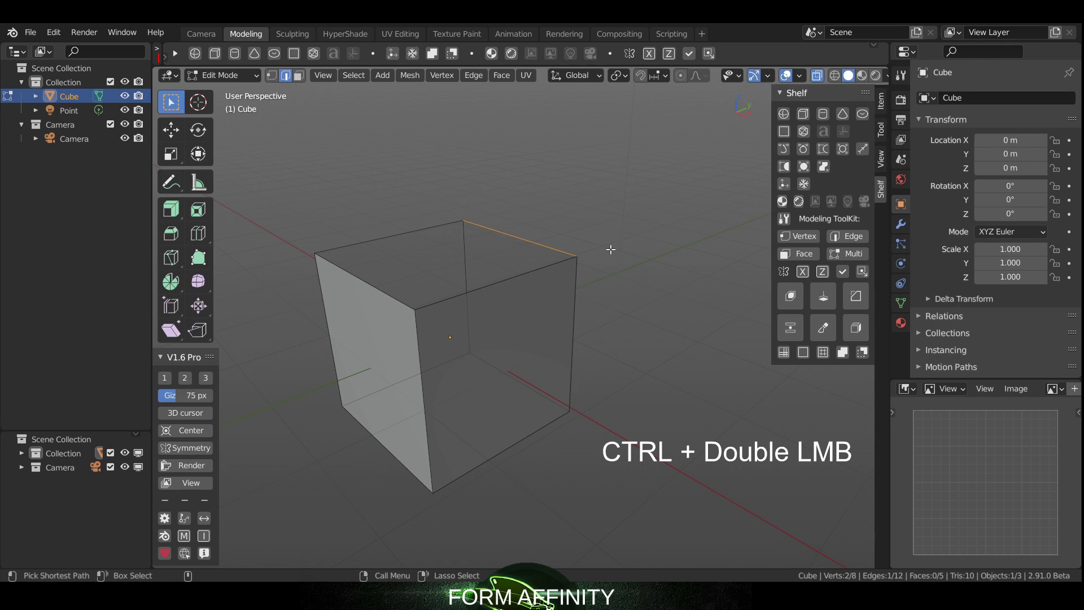
double_click(645, 232, "ctrl")
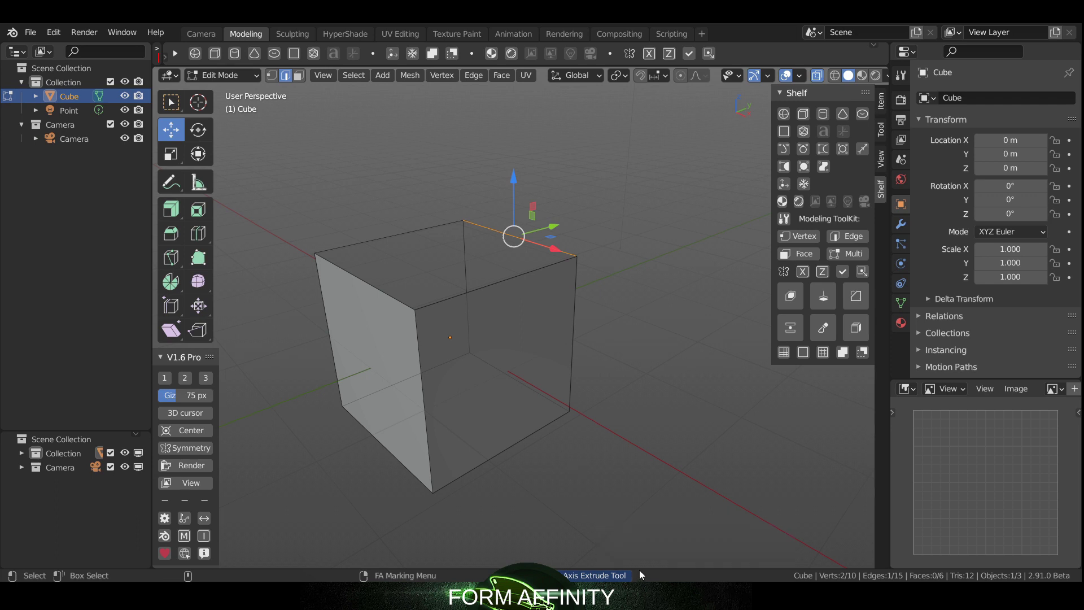
left_click_drag(508, 187, 511, 117)
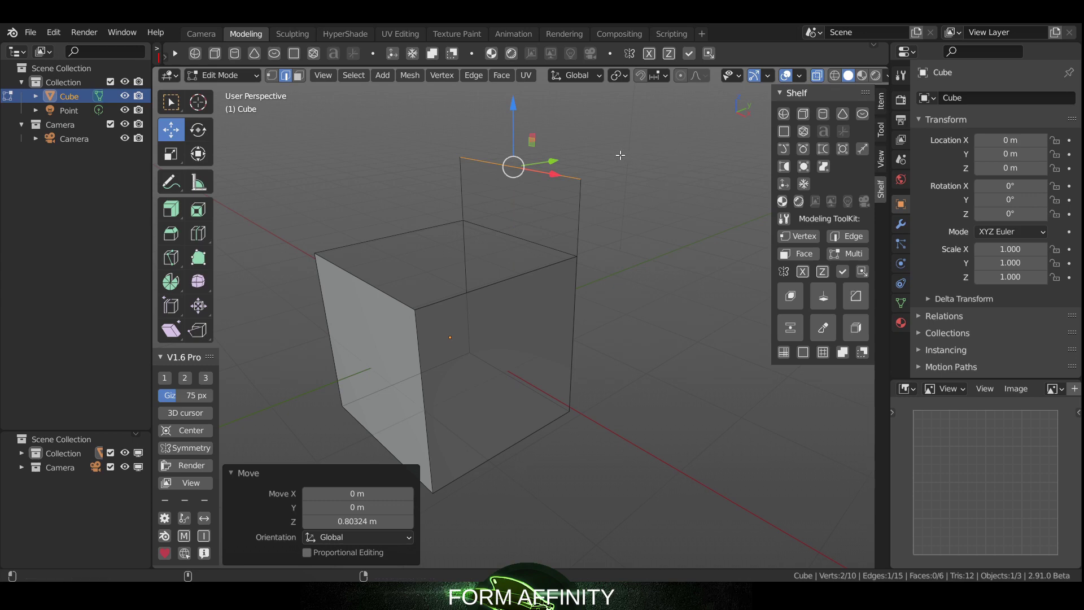
middle_click_drag(621, 156, 595, 278)
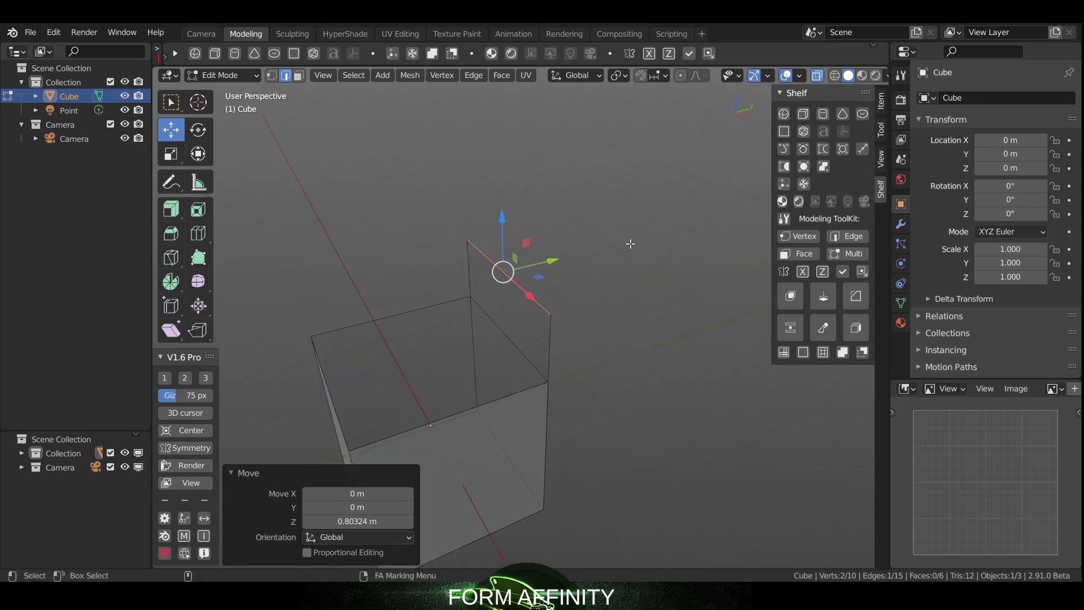
Extrude the edge upward along Z three more times to build a tall wall
key("e")
key("z")
left_click(512, 166)
key("e")
key("z")
left_click(542, 181)
left_click(552, 179)
key("e")
key("z")
left_click(685, 232)
Extrude the edge sideways along Y, down along Z, back along Y, then once freely
key("e")
key("y")
left_click(687, 154)
key("e")
key("z")
left_click(677, 282)
key("e")
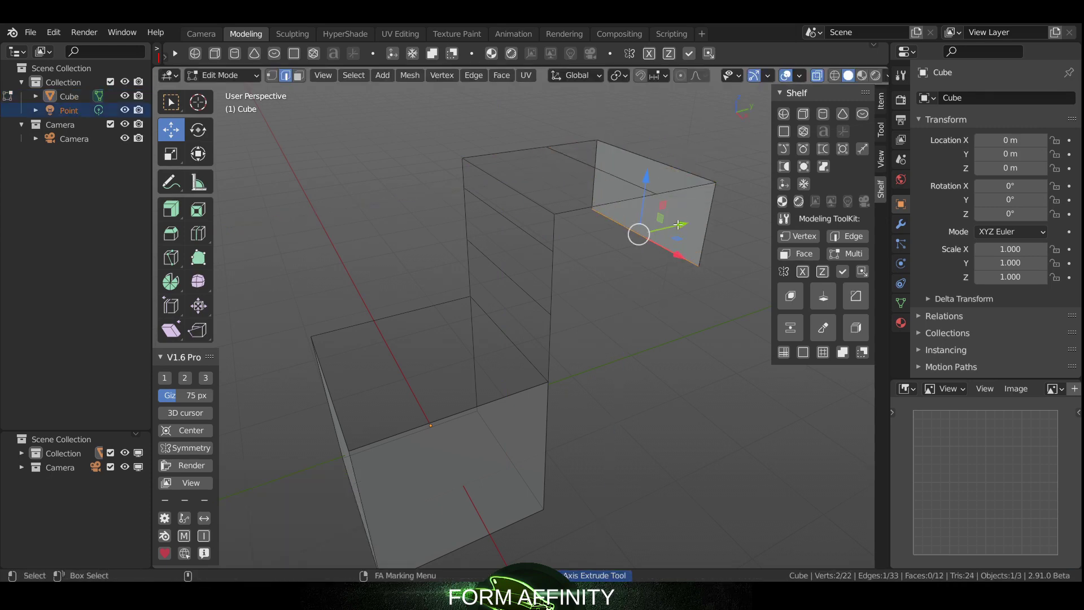
key("y")
left_click(635, 318)
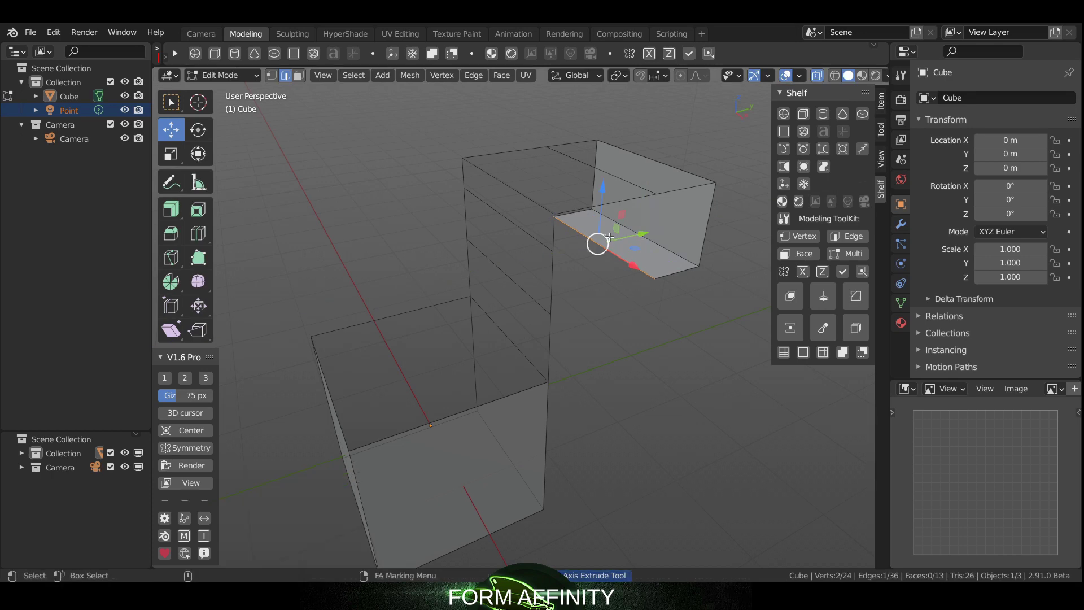
key("e")
left_click(631, 292)
Continue the folded strip with extrusions along X, down Z and along Y, then inspect it
key("e")
key("x")
left_click(709, 368)
key("e")
key("z")
left_click(718, 356)
key("e")
key("y")
left_click(654, 416)
middle_click_drag(639, 357, 657, 403)
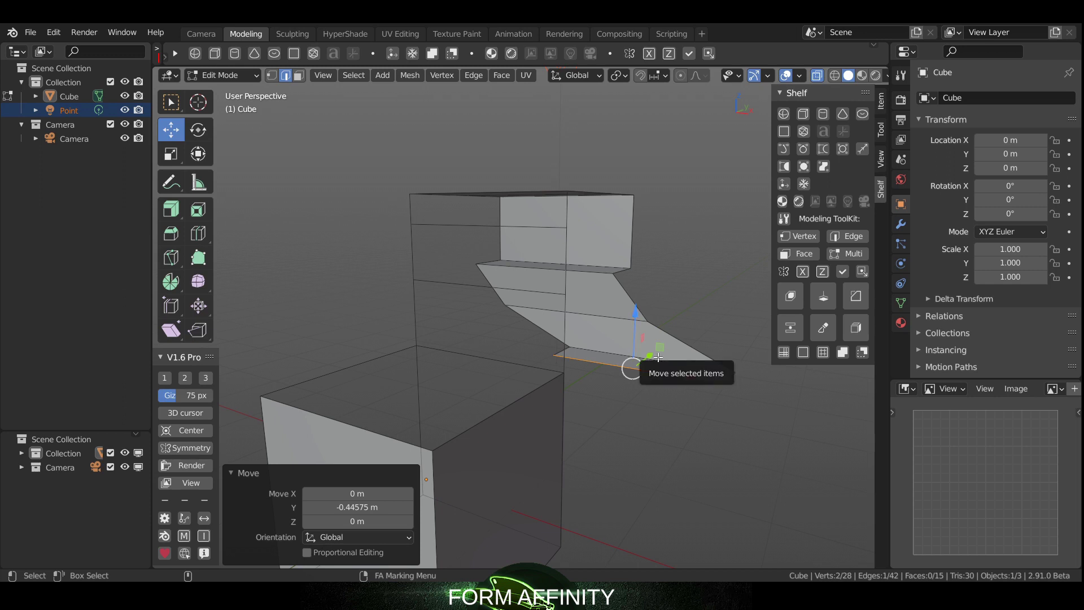
middle_click_drag(661, 326, 646, 381)
scroll(580, 351, "down", 2)
right_click_drag(503, 310, 515, 395)
Select the cube's right face and extrude it outward twice with Extrude Region
left_click(513, 396)
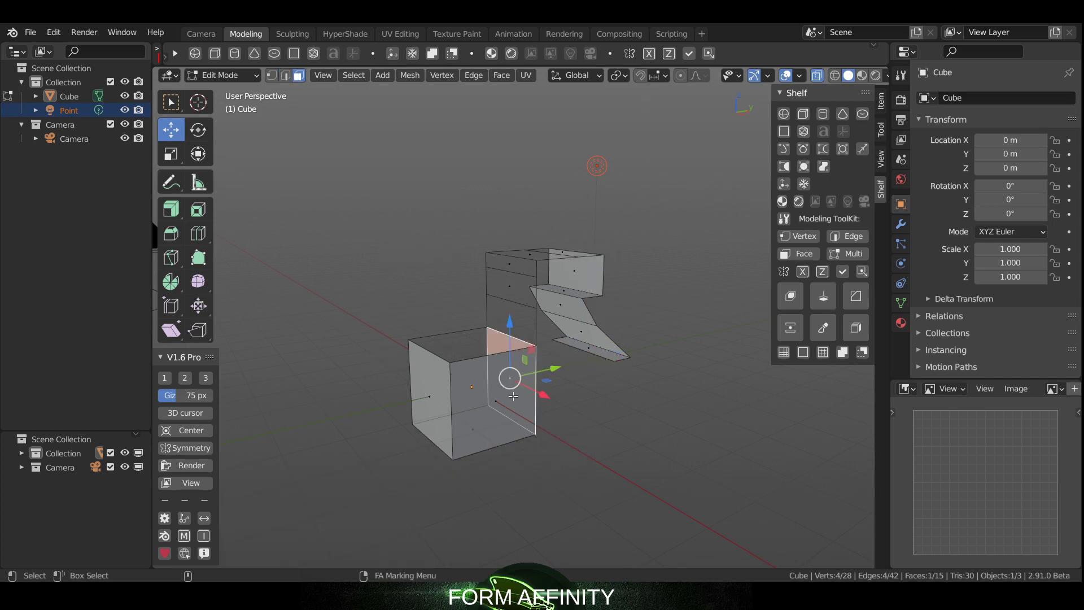
key("w")
left_click(497, 400)
middle_click_drag(593, 394, 641, 381)
key("shift+space")
key("e")
left_click_drag(576, 428, 612, 440)
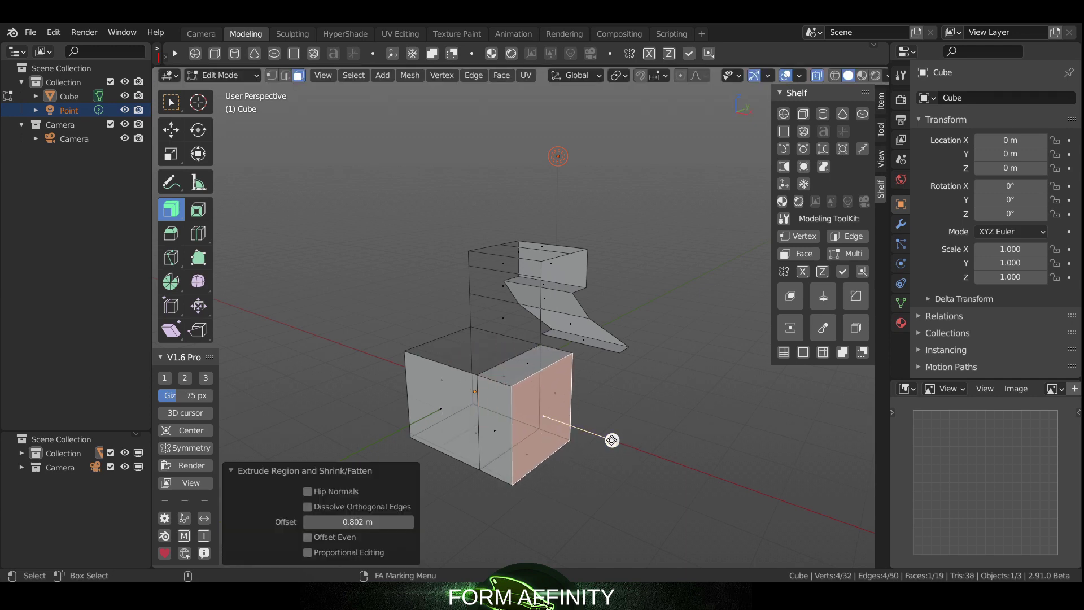
left_click_drag(612, 440, 599, 433)
Try moving the extruded face, undo the move, and return to box selection
key("shift+space")
key("g")
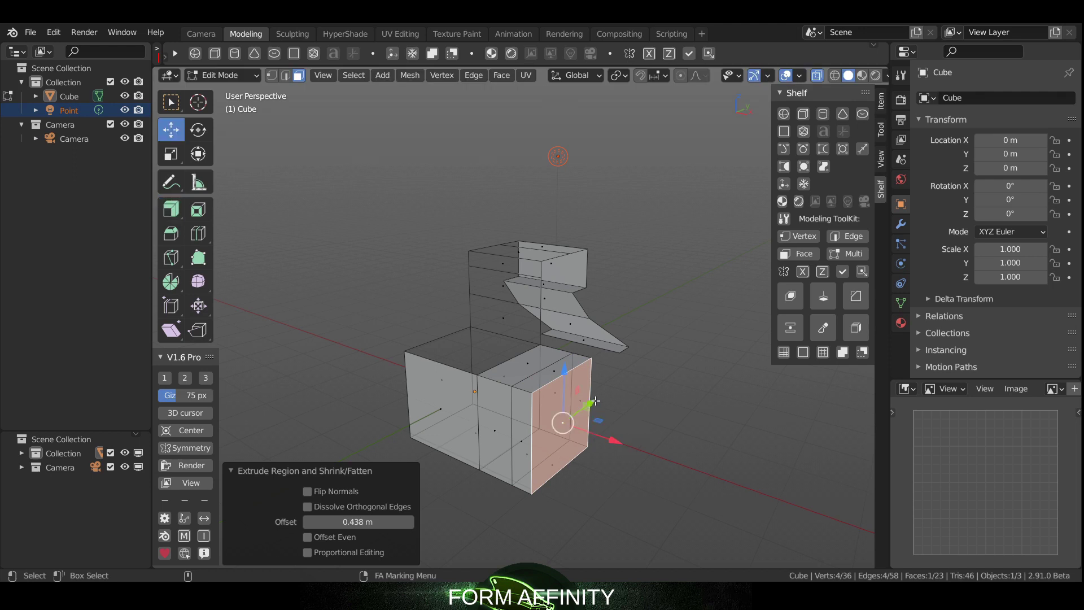
left_click_drag(598, 401, 601, 396)
key("ctrl+z")
key("w")
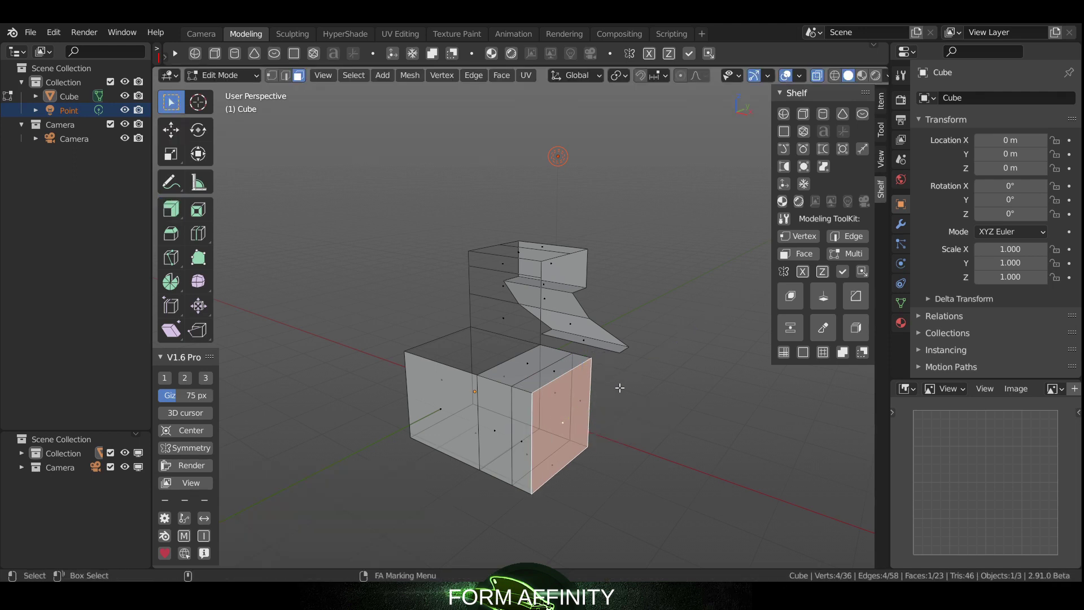
middle_click_drag(629, 375, 520, 272)
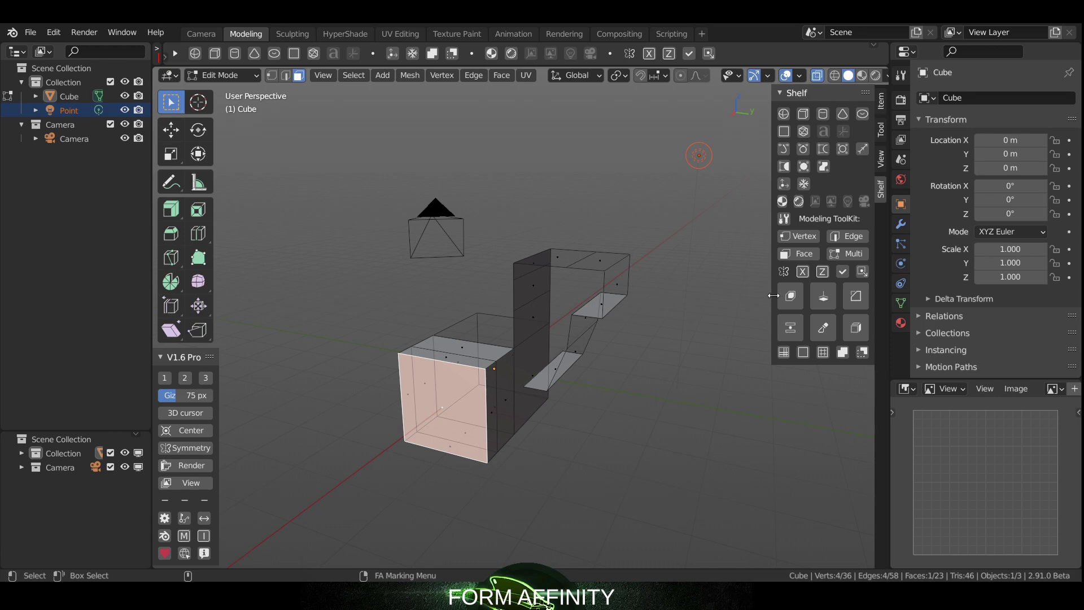
Leave Edit Mode and undo back to a plain default cube
key("Tab")
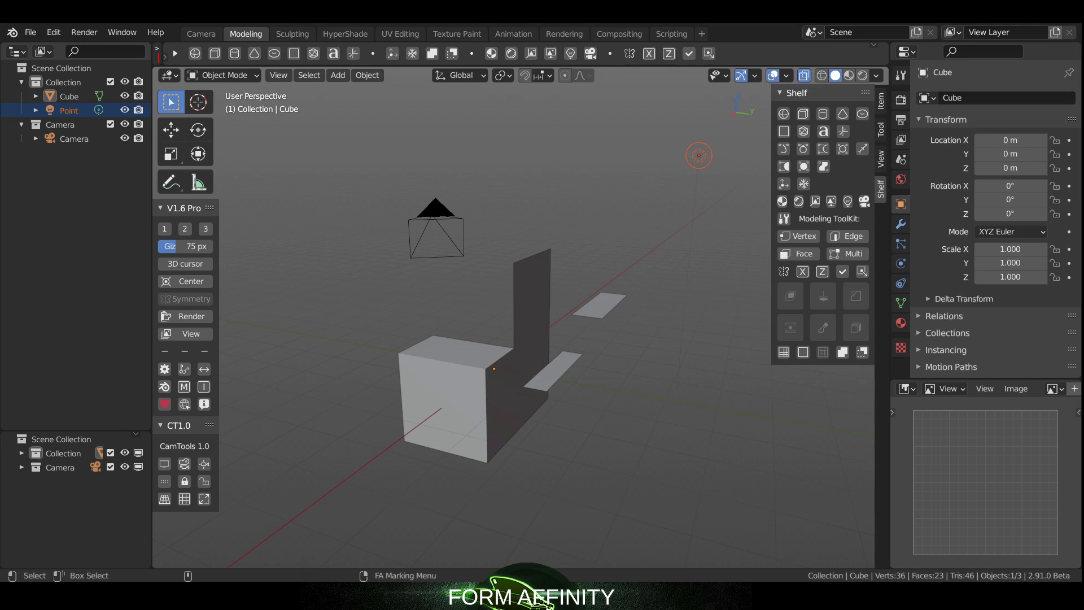
key("ctrl+z")
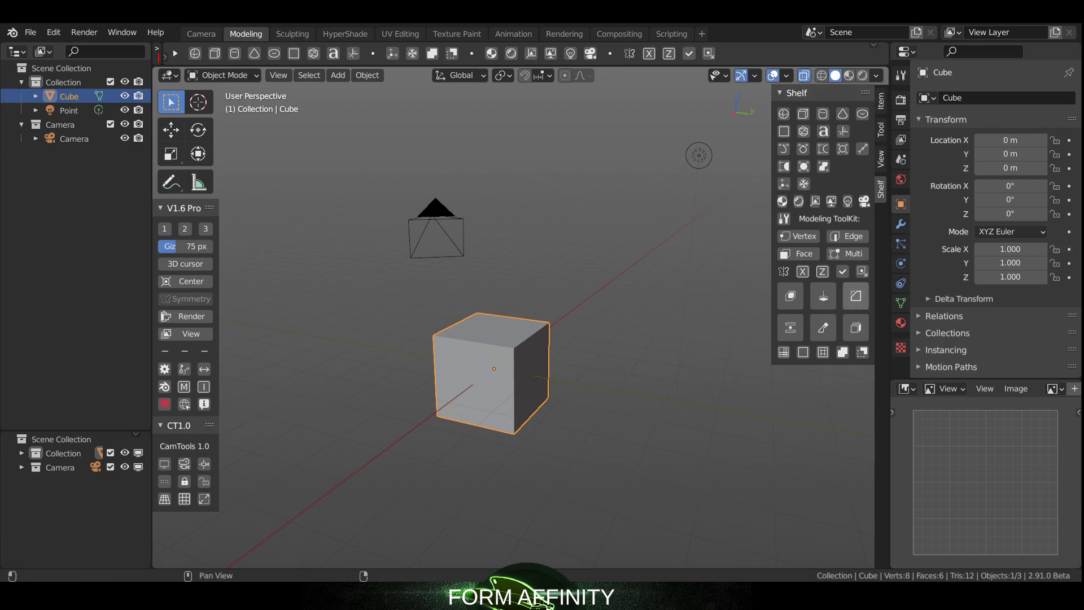
scroll(494, 350, "up", 5)
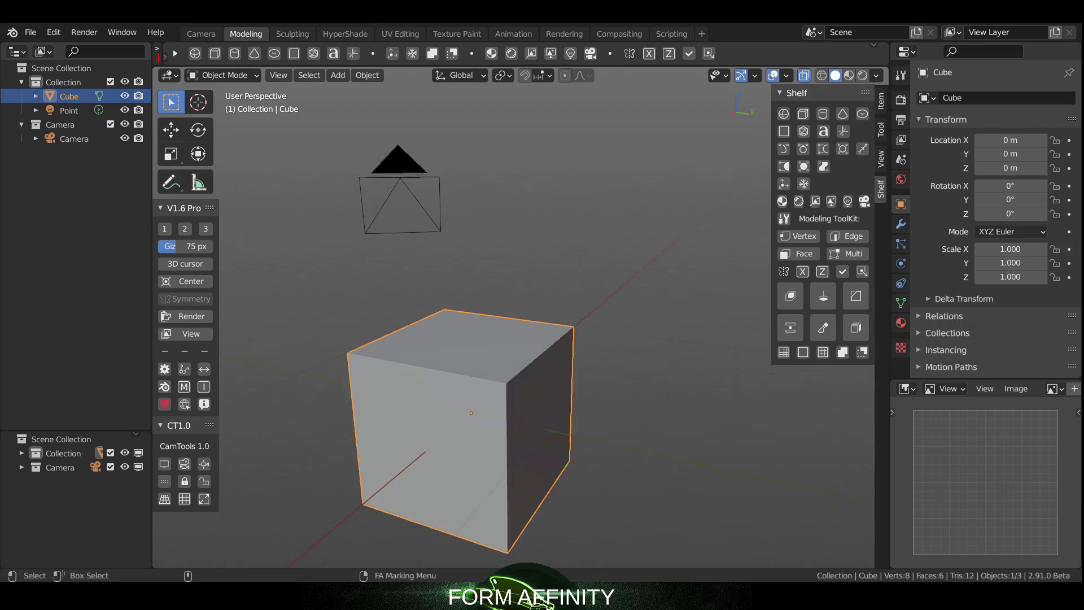
scroll(494, 350, "down", 3)
Select the front-right top edge in Edge mode, trial a Shelf bevel, then undo it
mouse_move(499, 341)
right_mouse_down()
mouse_move(493, 293)
mouse_move(494, 328)
right_mouse_up()
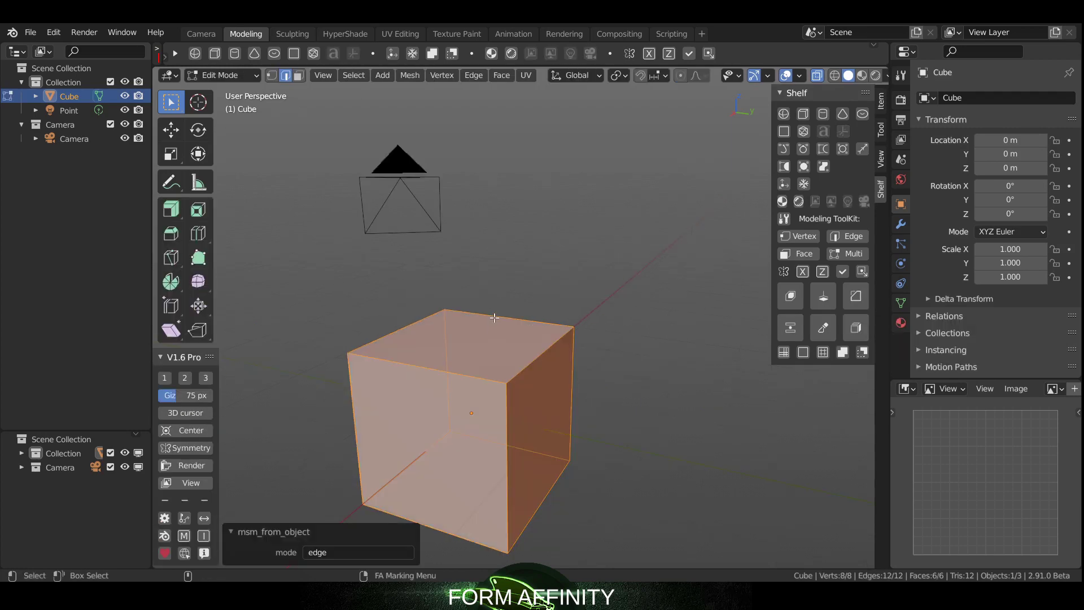
left_click(494, 314)
left_click(533, 363)
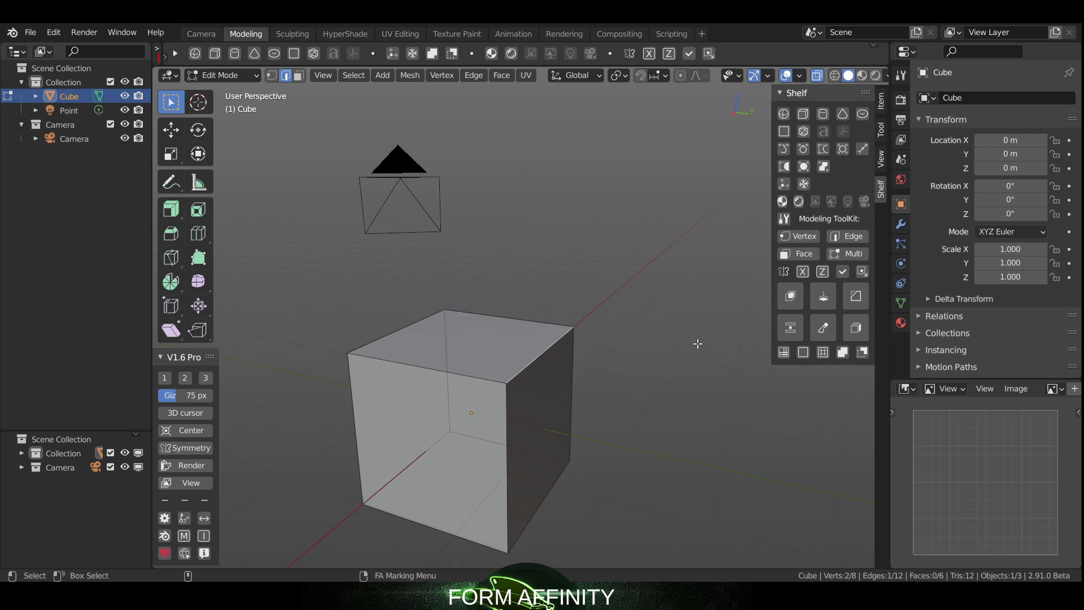
left_click(856, 297)
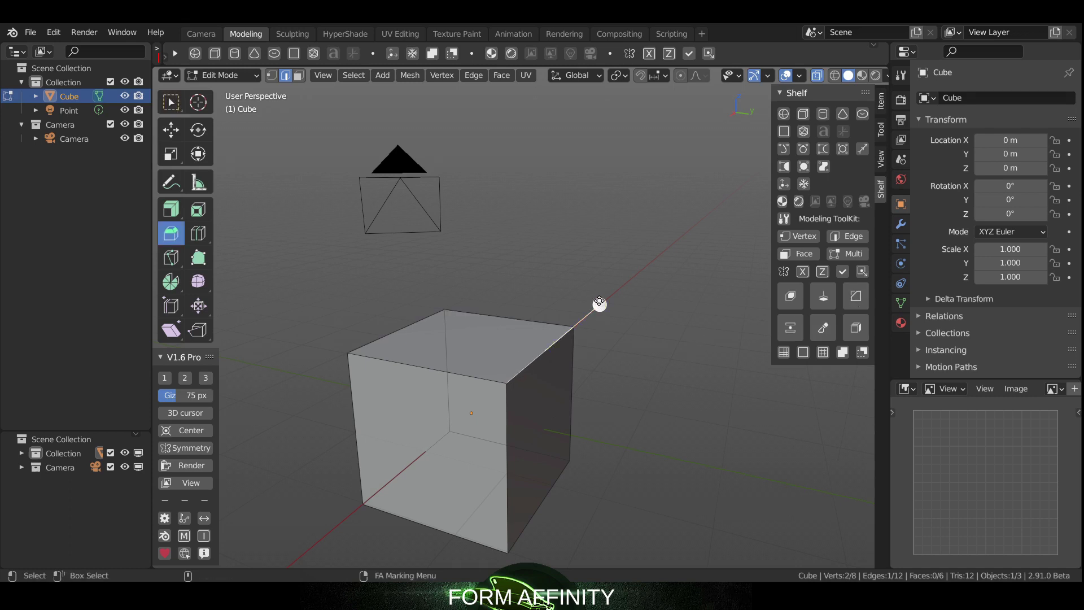
mouse_move(606, 305)
left_mouse_down()
mouse_move(642, 292)
mouse_move(623, 293)
left_mouse_up()
key("ctrl+z")
key("w")
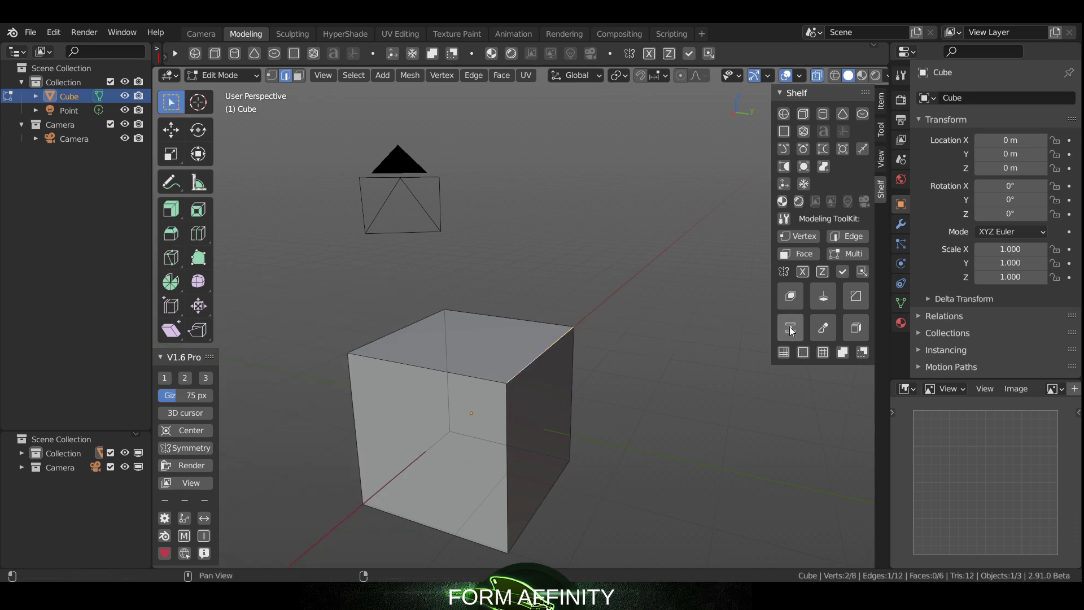
Add a centred vertical loop cut through the cube with 2 cuts
middle_click_drag(416, 374, 451, 377)
key("ctrl+r")
left_click(451, 378)
right_click(448, 379)
left_click(410, 446)
Box-select the cube's middle column of faces and delete them
right_click_drag(485, 368, 512, 402)
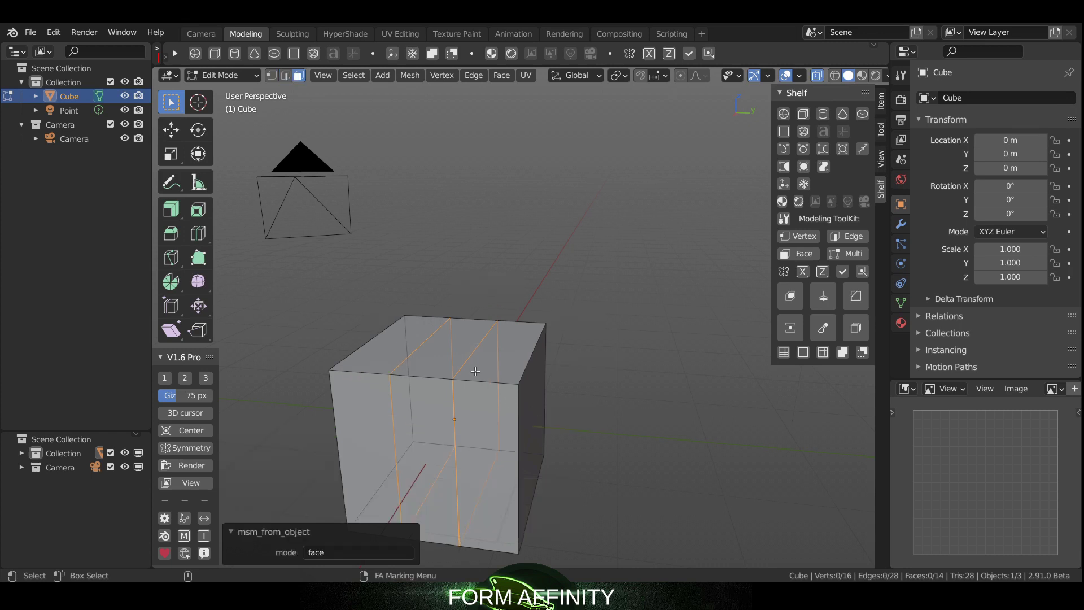
middle_click_drag(476, 377, 537, 276)
left_click_drag(454, 191, 488, 483)
key("x")
left_click(489, 486)
Select the two inner edge loops and bridge them to rebuild the middle
middle_click_drag(491, 489, 561, 269)
key("Tab")
left_click(540, 198)
middle_click_drag(461, 209, 508, 177)
left_click(483, 245, "alt")
left_click(440, 249, "alt+shift")
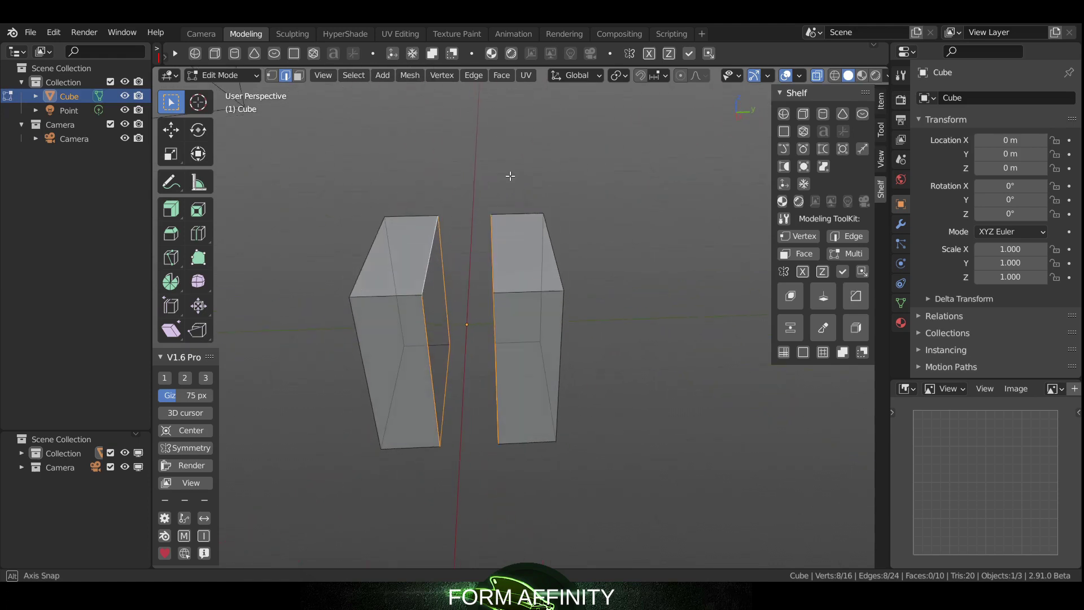
left_click(791, 328)
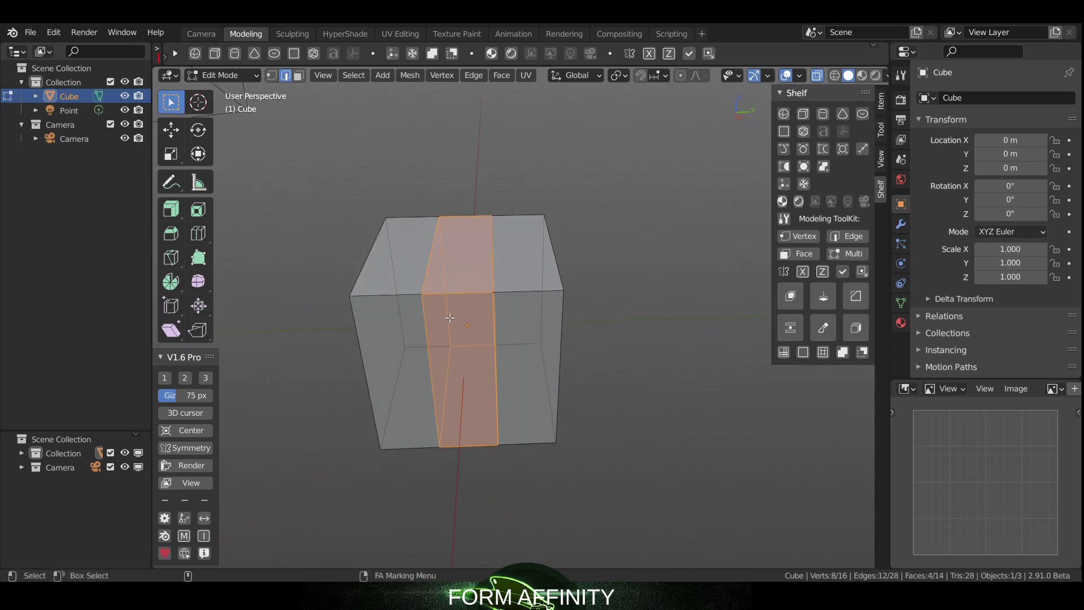
middle_click_drag(610, 351, 644, 335)
right_click_drag(551, 281, 627, 331)
Knife a new edge across the cube's top face between two edges
left_click(673, 354)
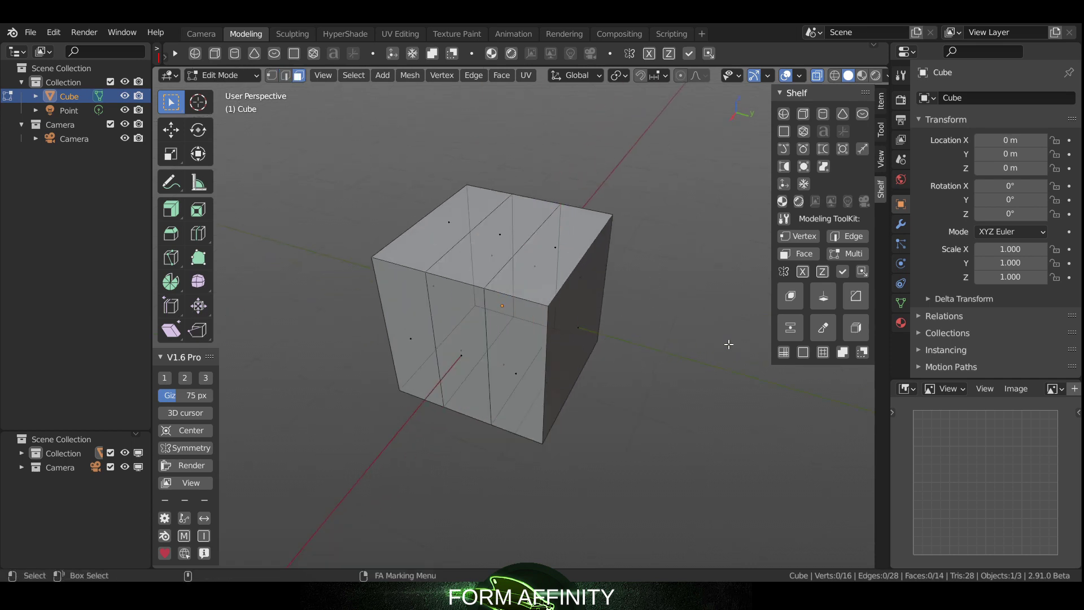
left_click(814, 329)
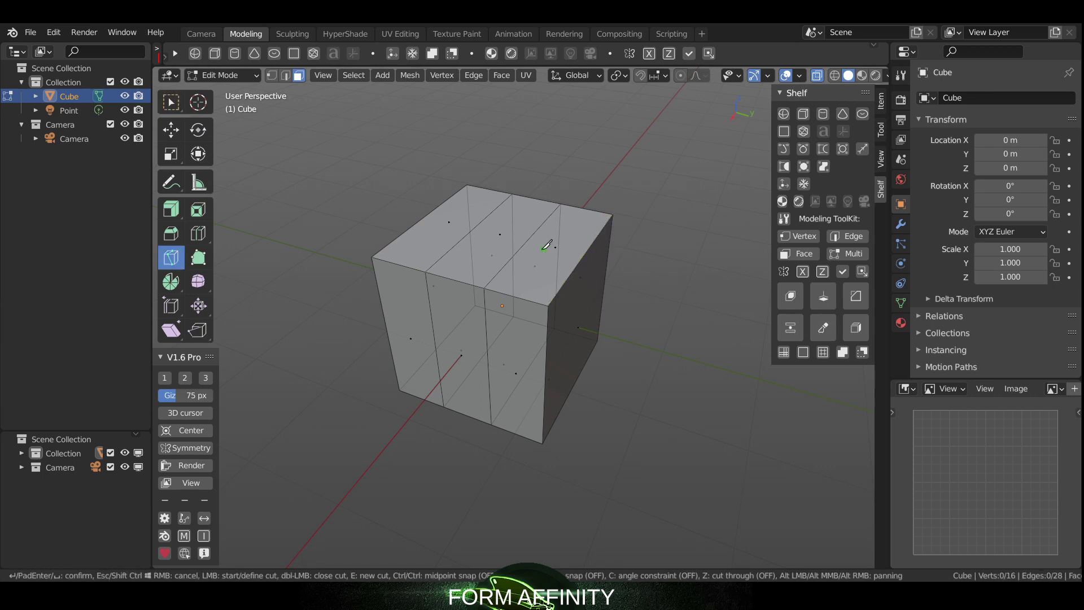
left_click(527, 240)
left_click(493, 211)
key("Return")
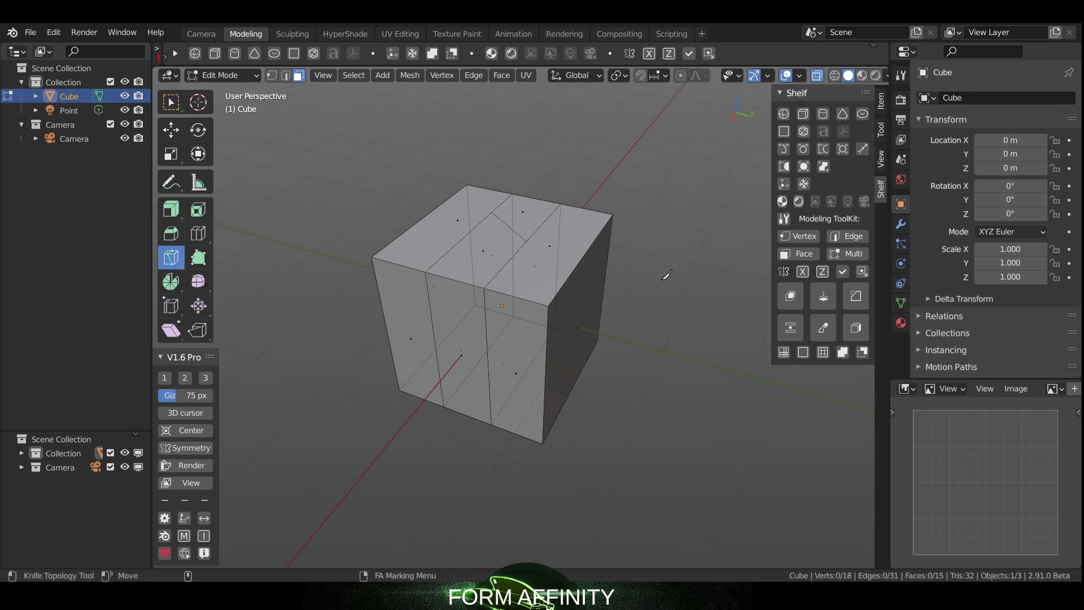
middle_click_drag(667, 276, 623, 210)
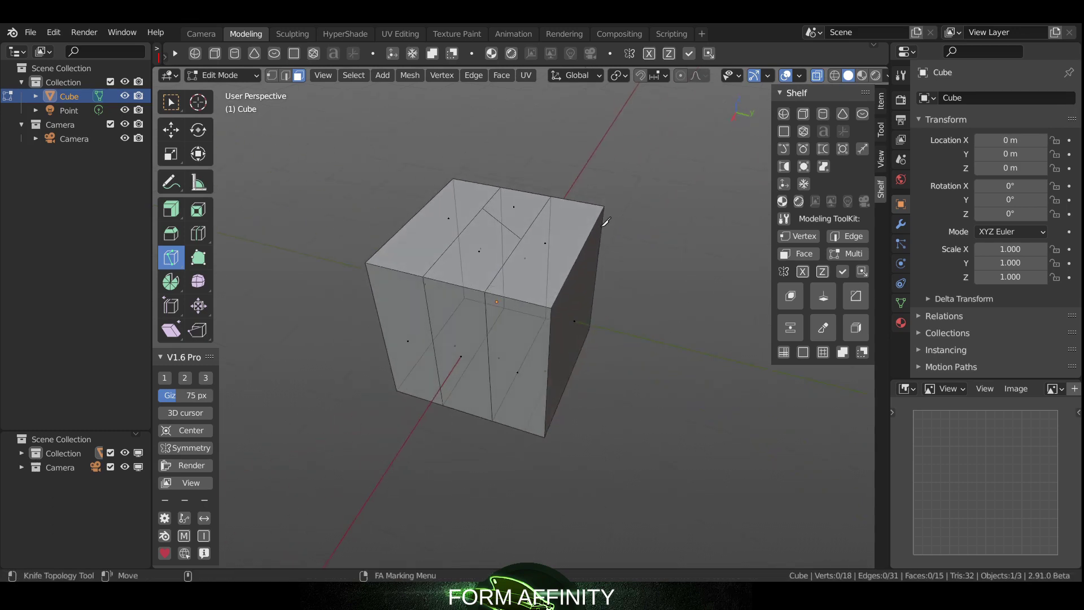
Inset the cube's right face twice with the Shelf Inset tool, then return to Object mode
right_click(565, 238)
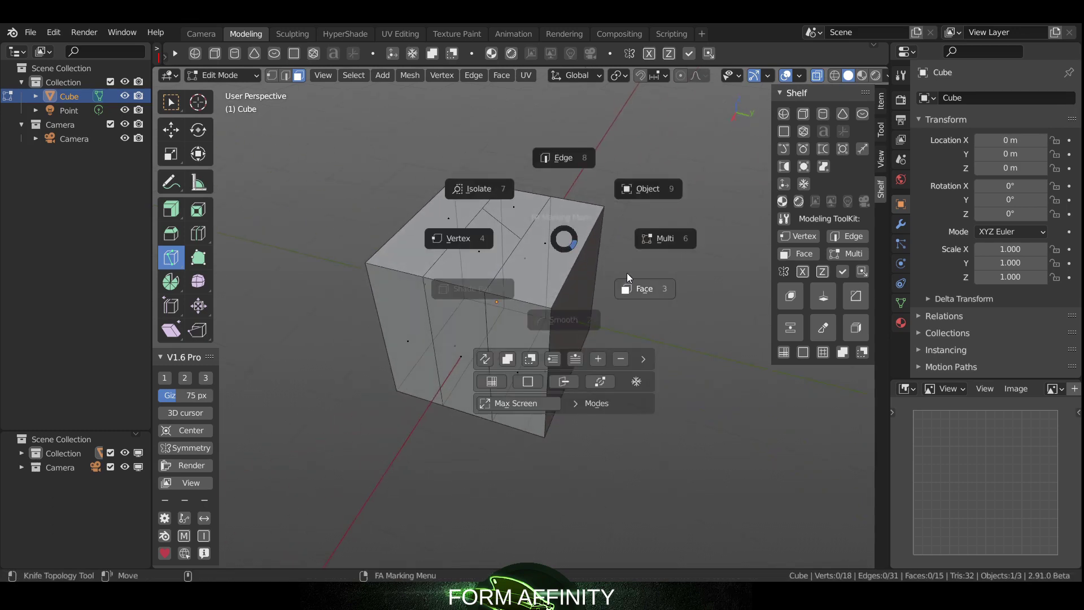
left_click(628, 275)
middle_click_drag(628, 275, 611, 246)
key("w")
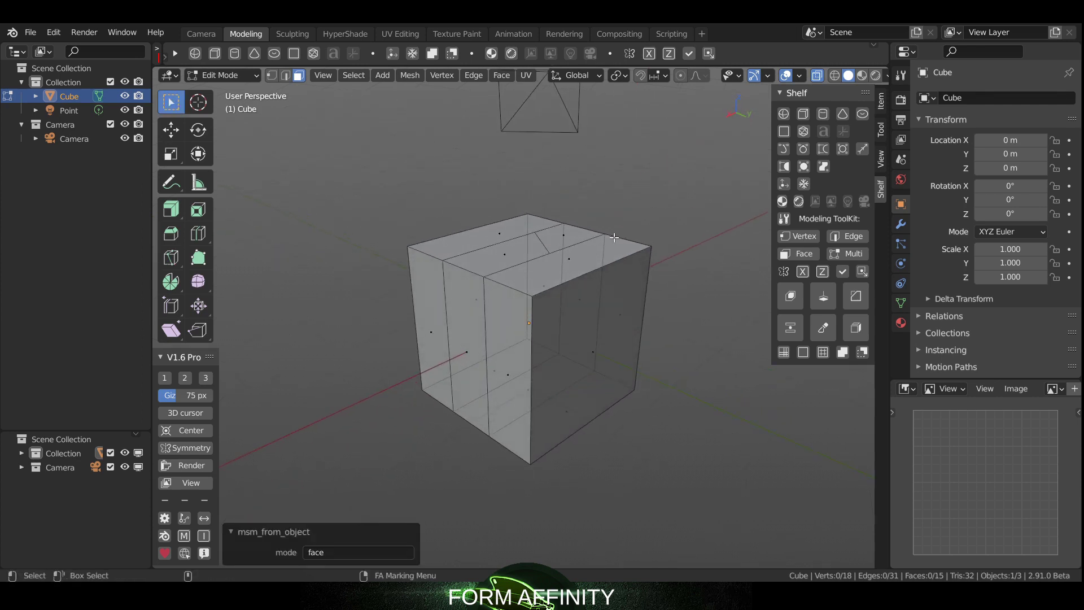
left_click(585, 357)
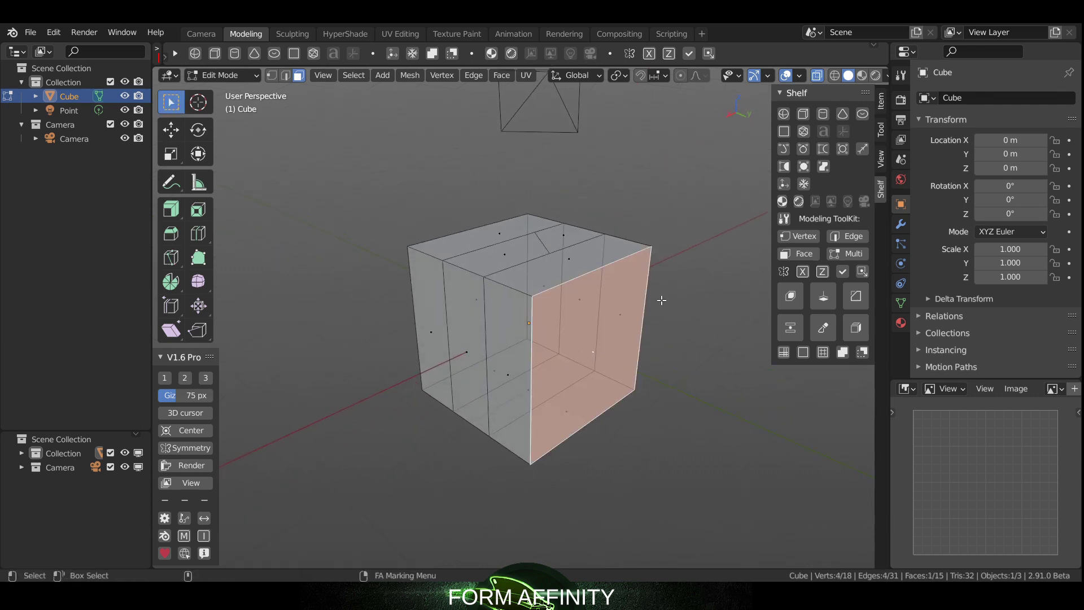
left_click(856, 328)
left_click_drag(659, 382, 642, 374)
middle_click_drag(642, 374, 639, 342)
left_click_drag(639, 343, 622, 350)
middle_click_drag(622, 350, 627, 286)
right_click(627, 287)
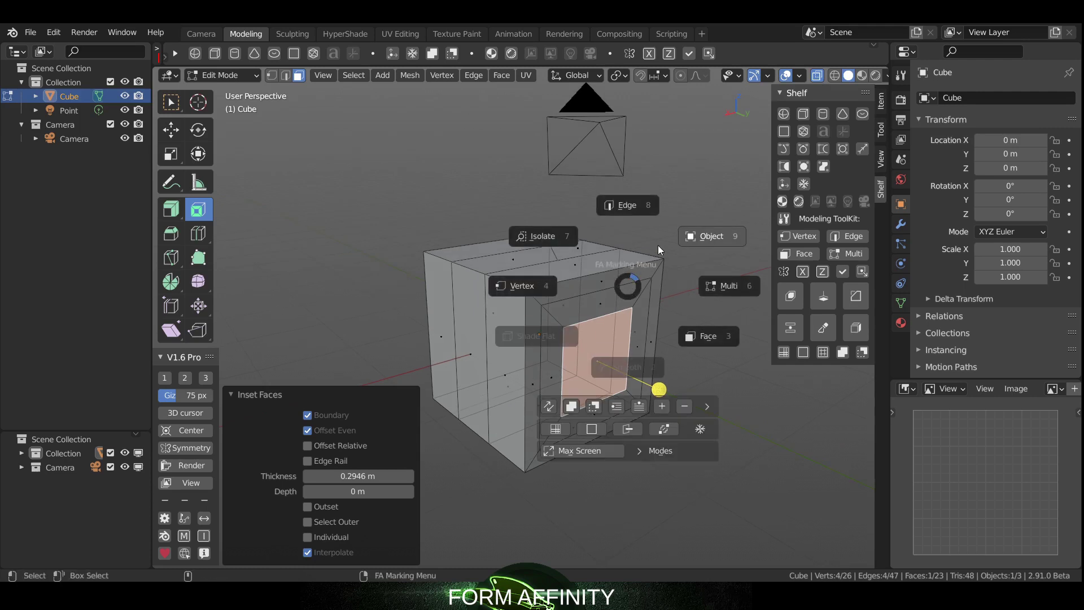
left_click(676, 238)
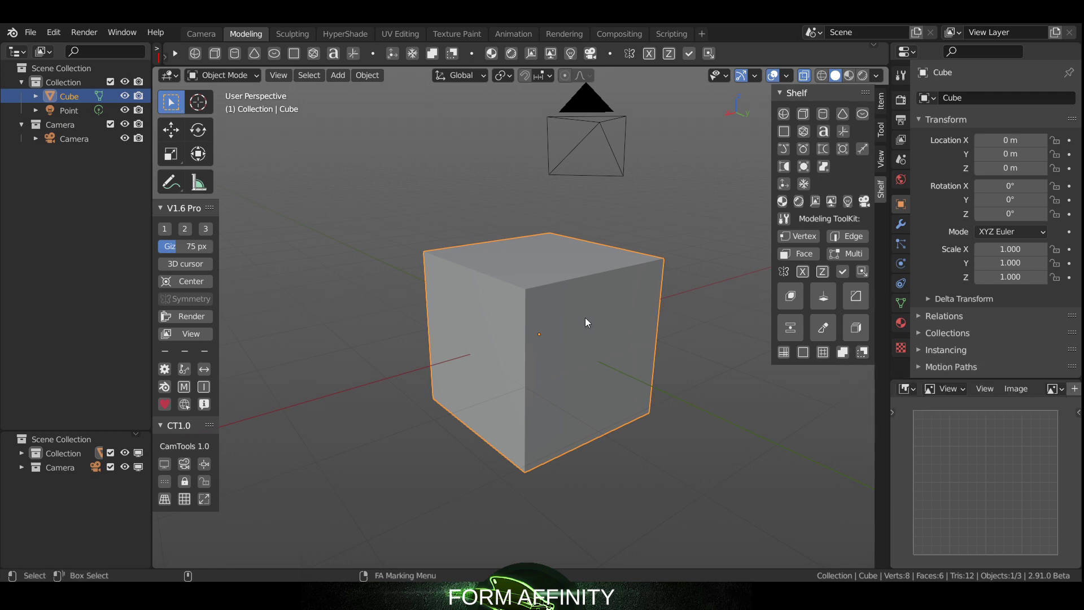
Subdivide the cube to 2x2 and 4x4, then step back to a plain box
right_click_drag(555, 309, 615, 360)
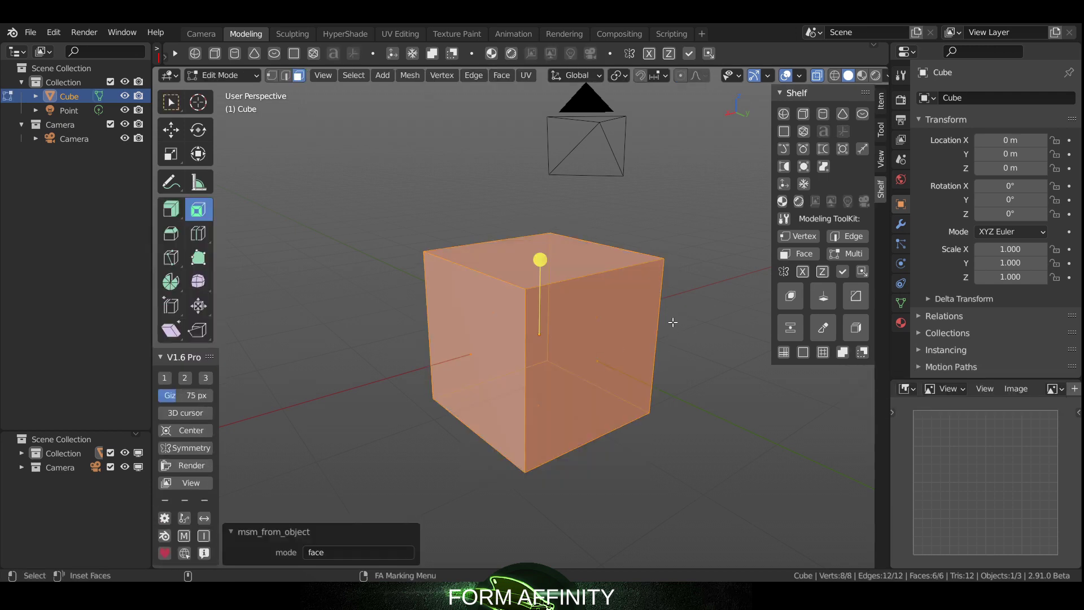
key("w")
left_click(784, 352)
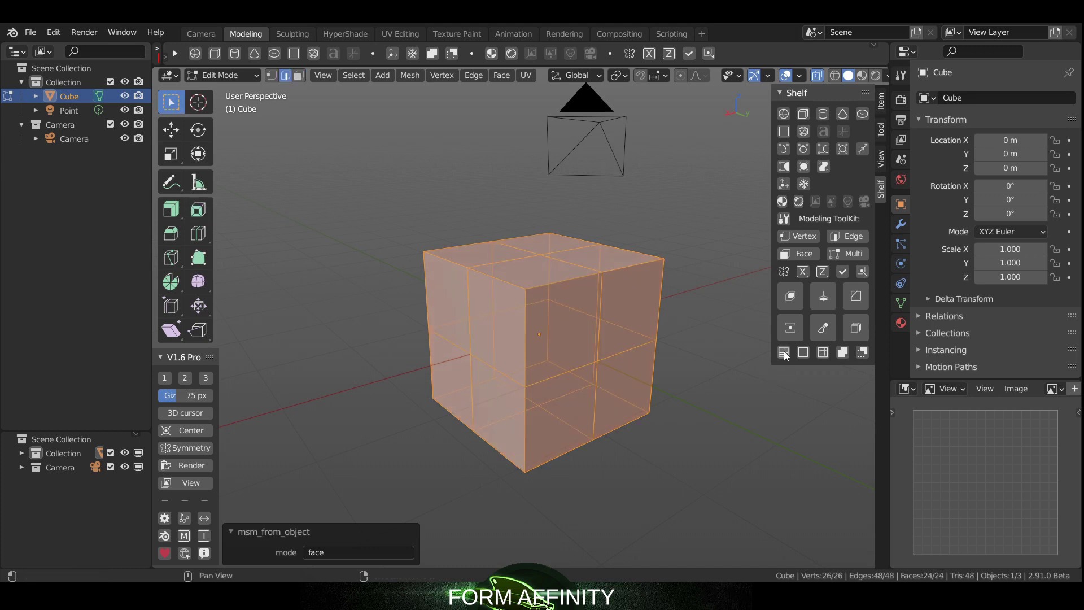
left_click(785, 353)
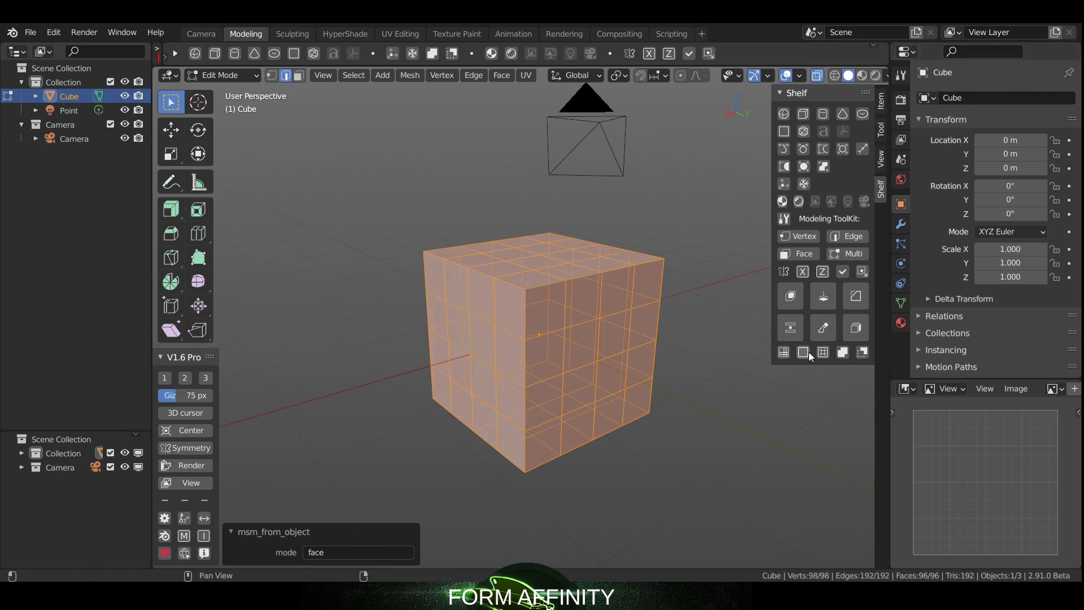
left_click(808, 352)
left_click(808, 353)
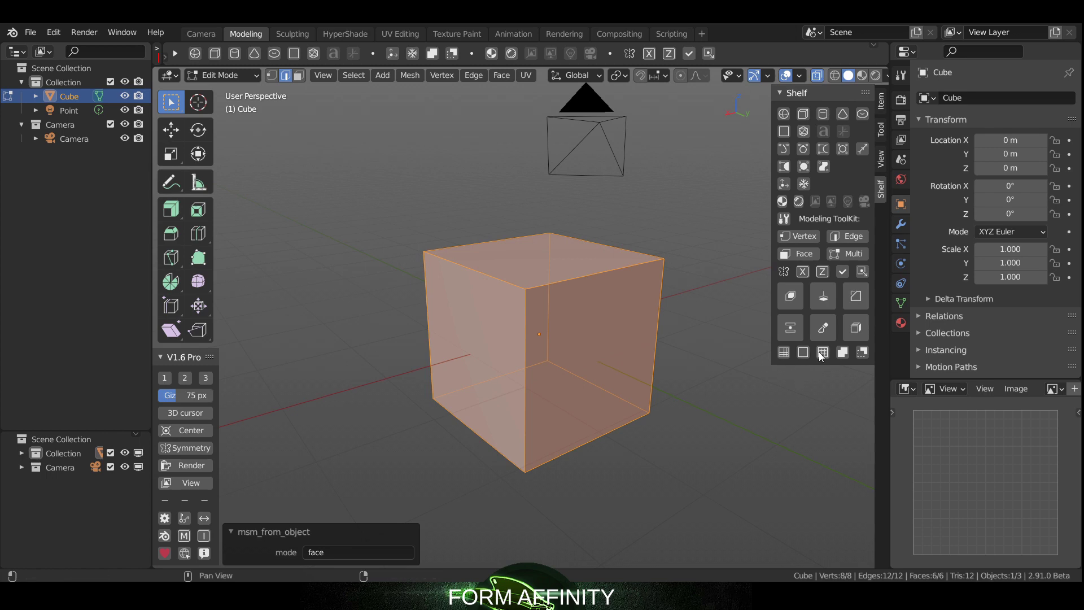
Add one vertical and one horizontal loop cut around the cube with Shelf Loop Cut
left_click(821, 355)
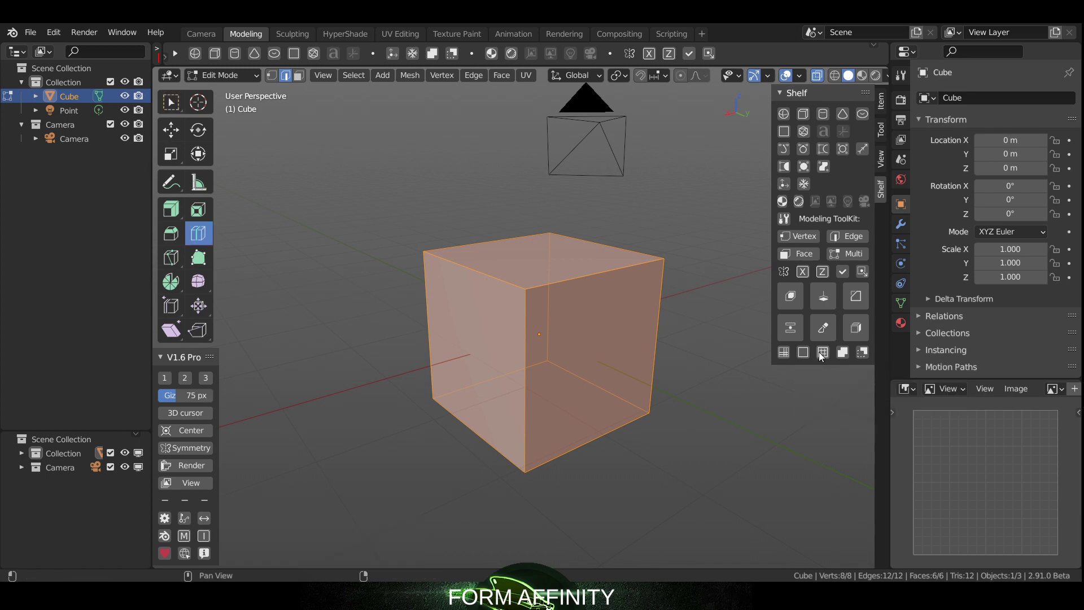
left_click(568, 281)
left_click(593, 315)
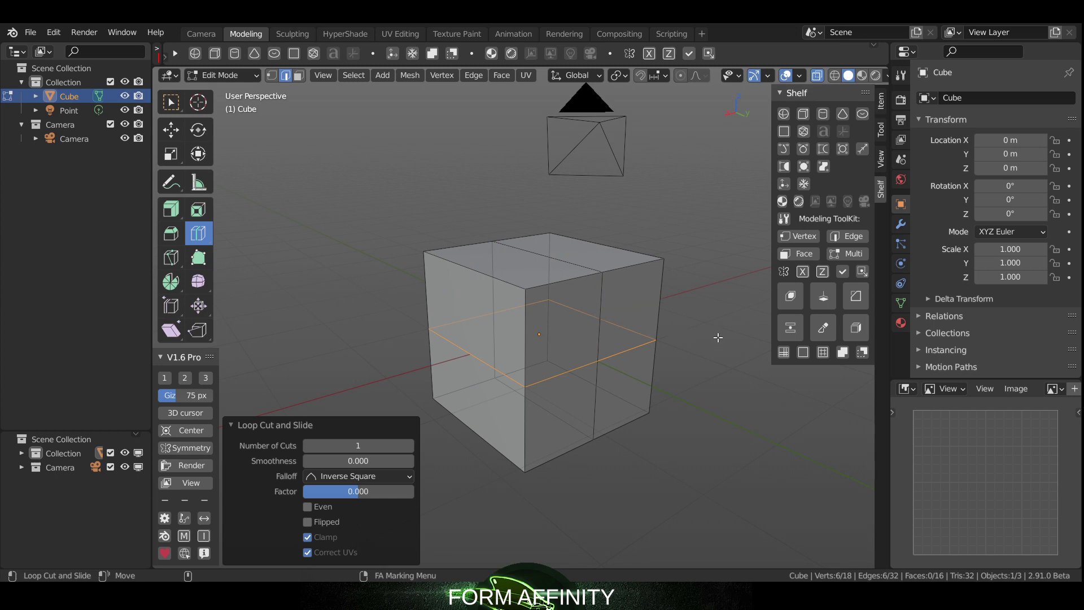
key("w")
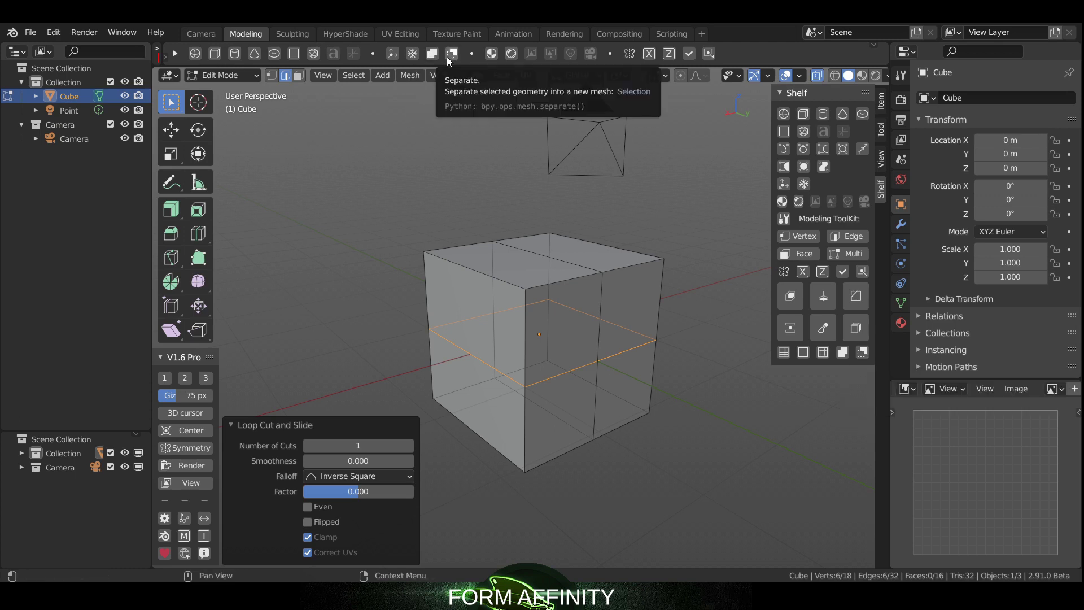
Leave Edit Mode, then click the cube and empty space so nothing stays selected
key("Tab")
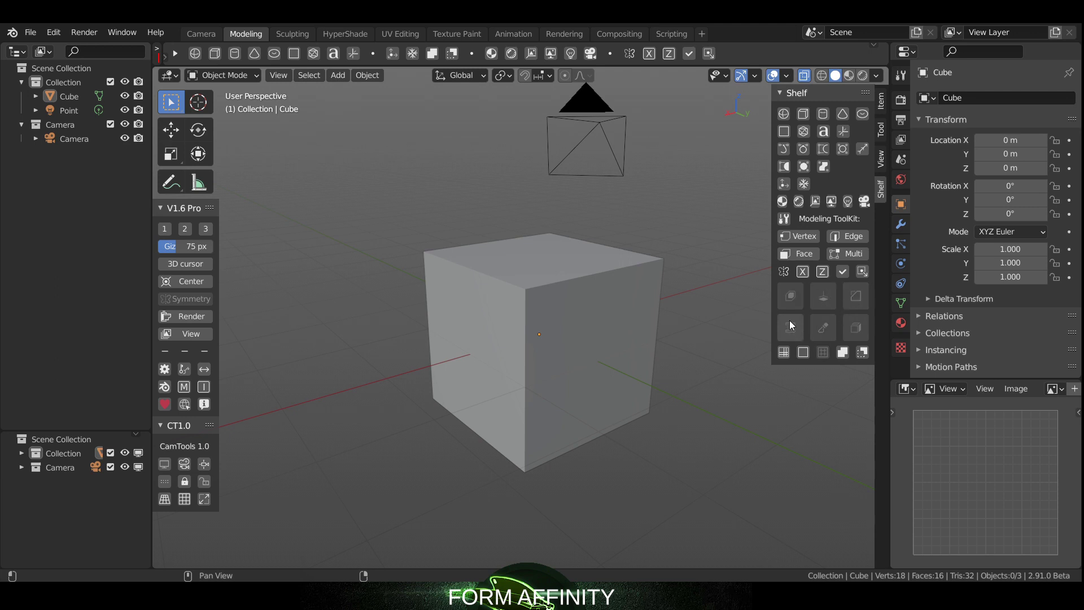
left_click(584, 283)
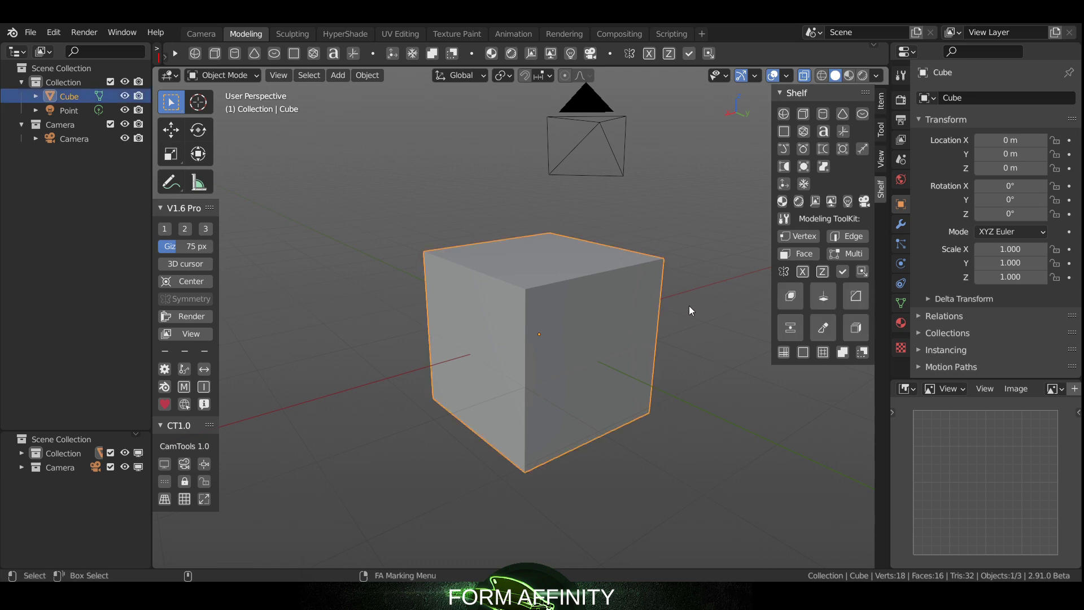
left_click(711, 403)
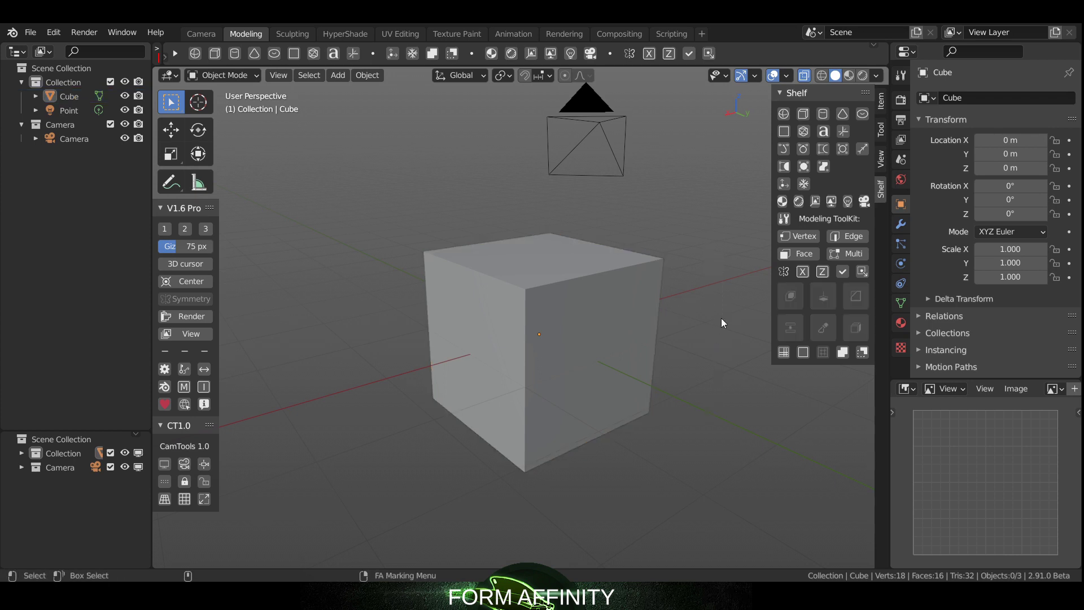